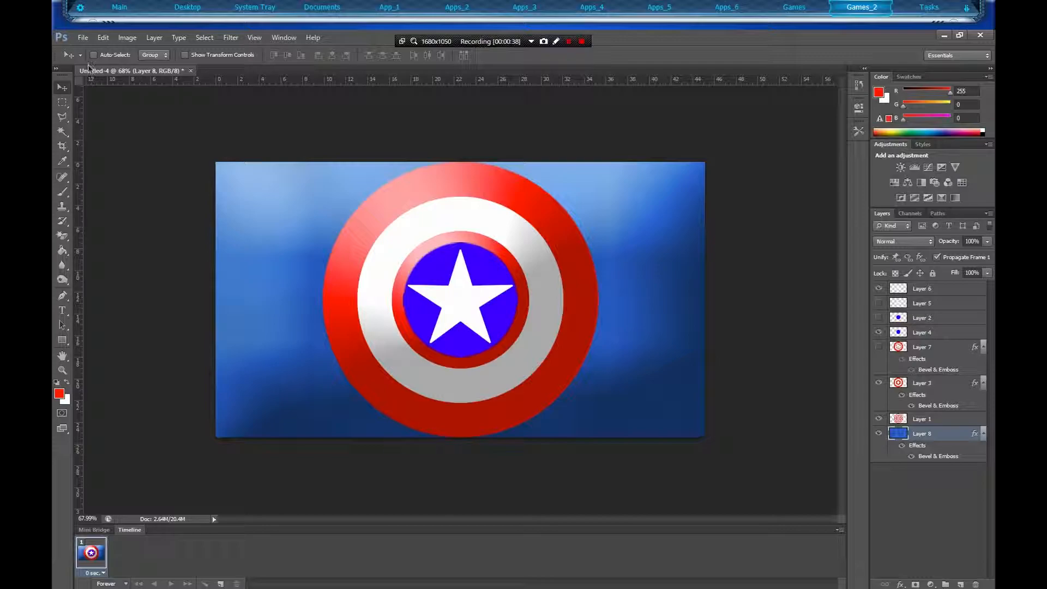
- Create a new 720 by 720 pixel document with a transparent background
left_click(83, 37)
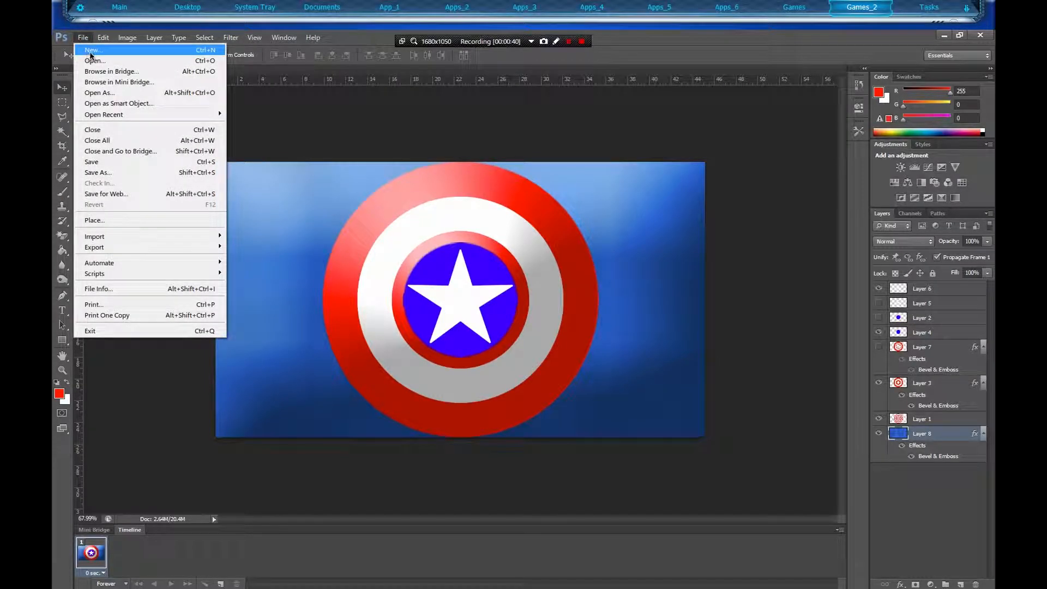
left_click(105, 54)
double_click(662, 300)
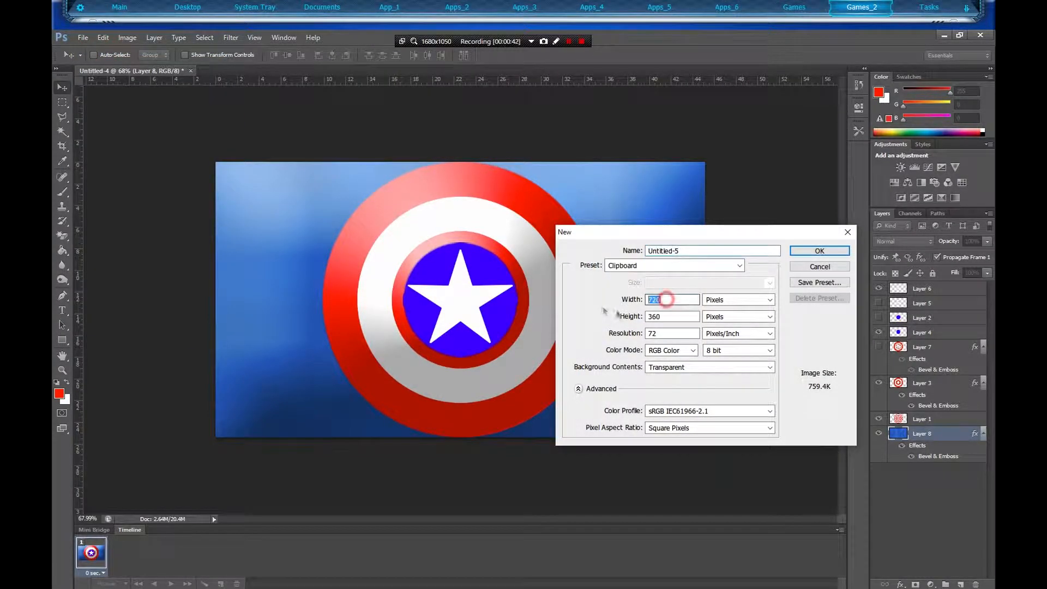
double_click(648, 317)
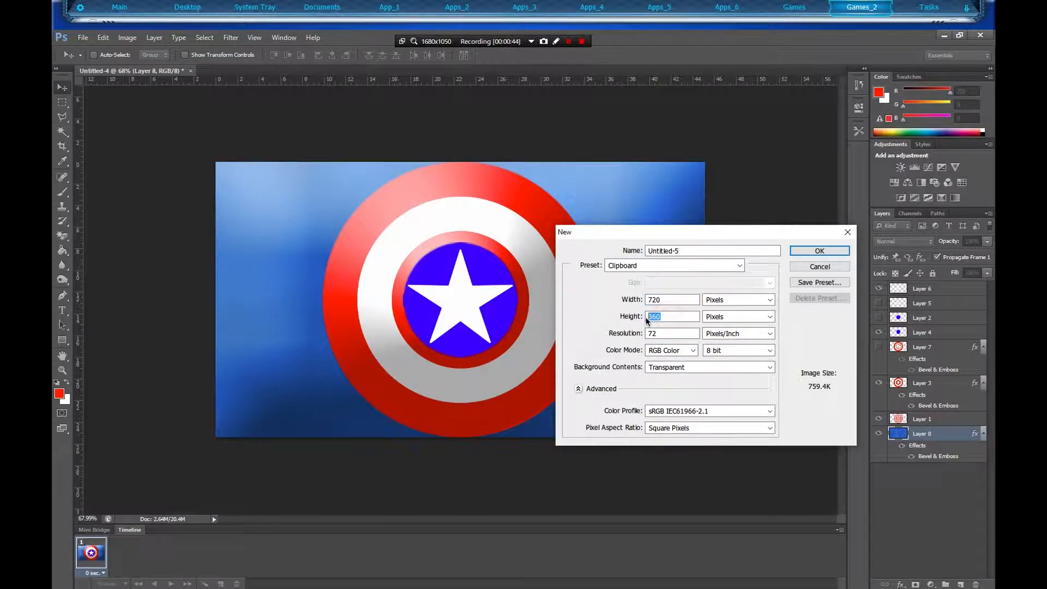
type("2")
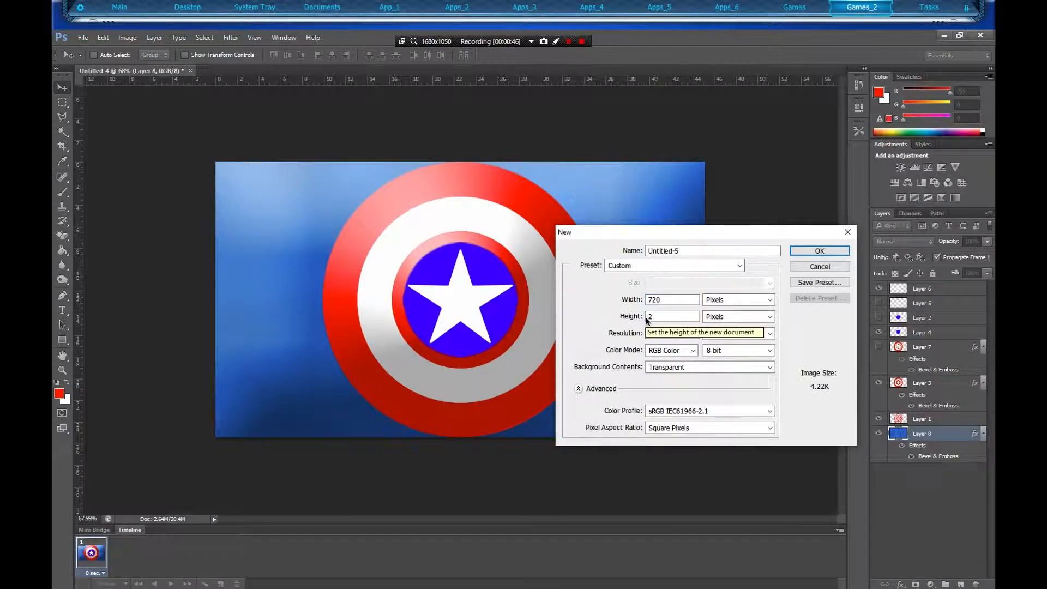
type("20")
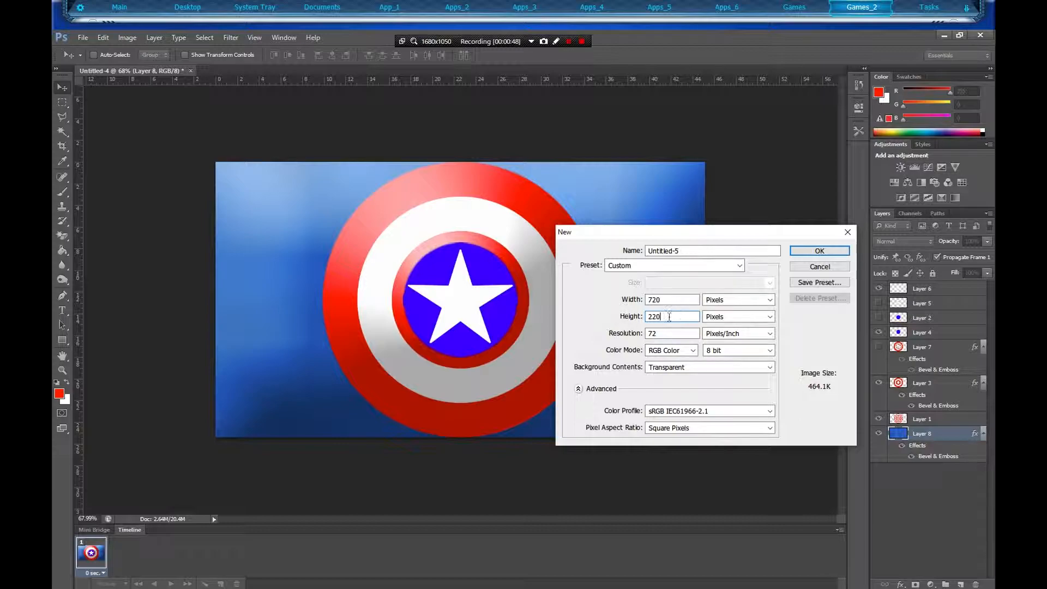
left_click(652, 317)
key("BackSpace")
type("7")
left_click(819, 251)
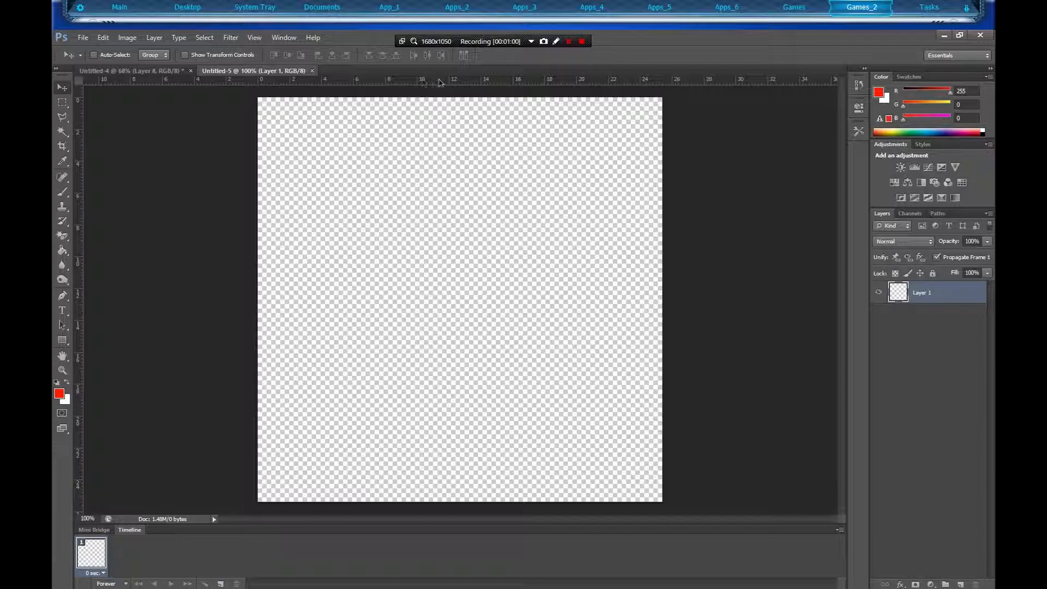
- Place a horizontal and a vertical guide through the centre of the canvas, with the rulers shown
key("ctrl+r")
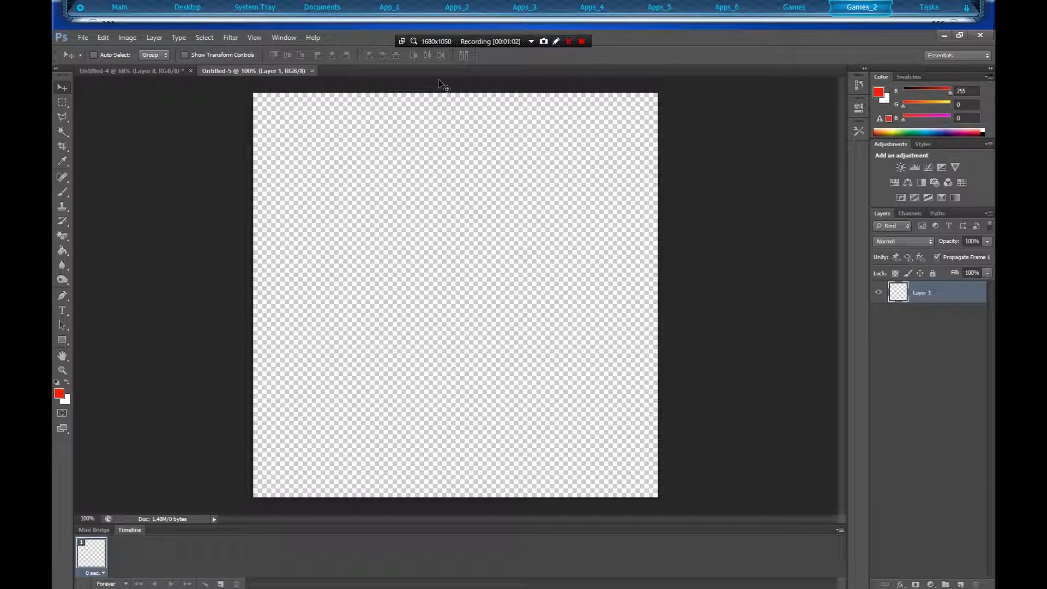
key("ctrl+r")
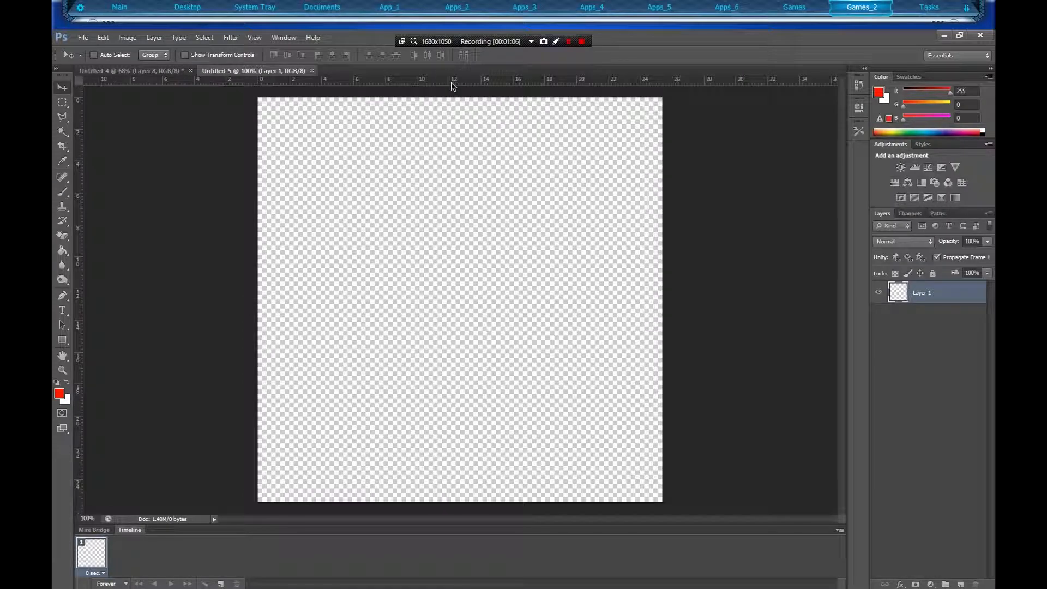
left_click_drag(450, 81, 450, 300)
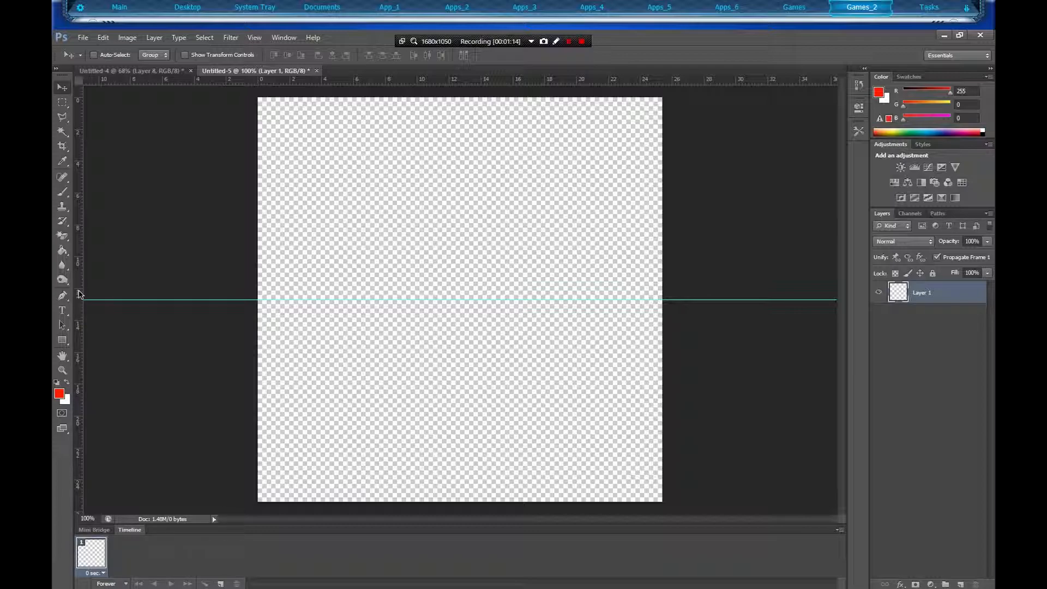
left_click_drag(79, 293, 459, 368)
- Select the upper half of the canvas down to the horizontal guide and fill it with white
left_click(63, 105)
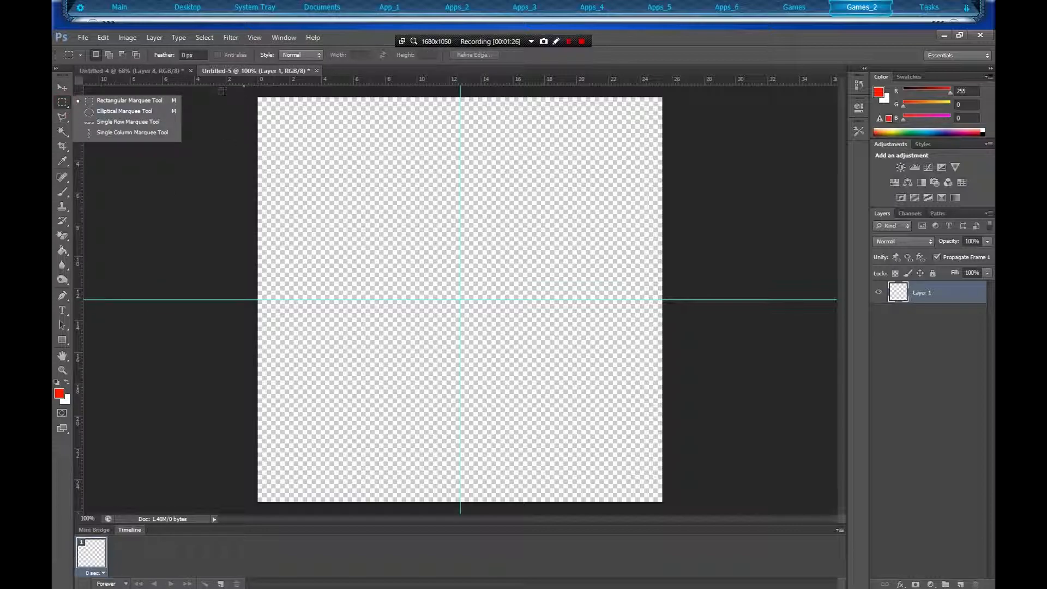
left_click(126, 102)
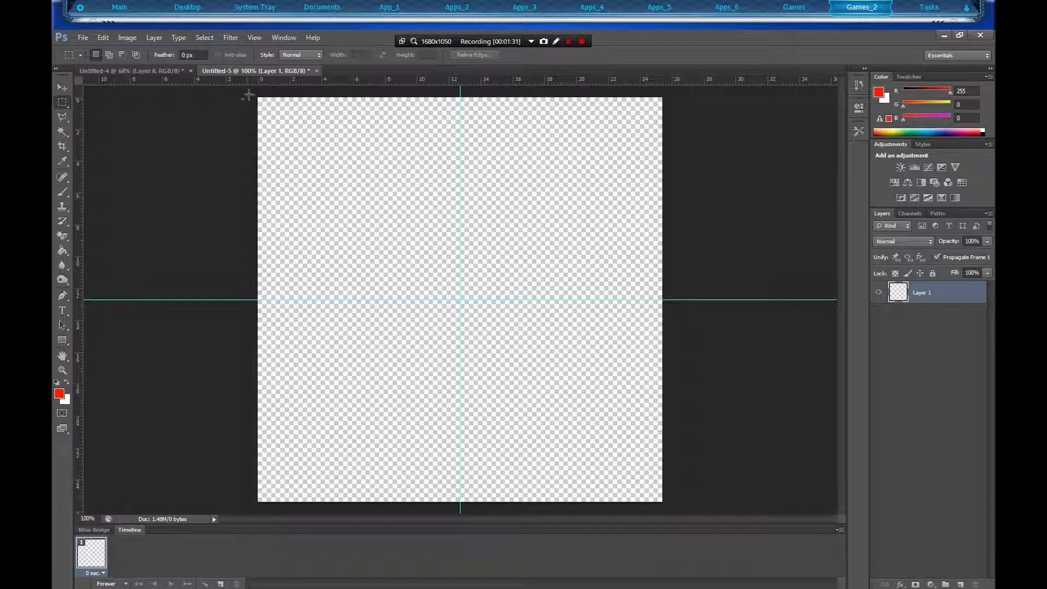
left_click_drag(339, 111, 662, 299)
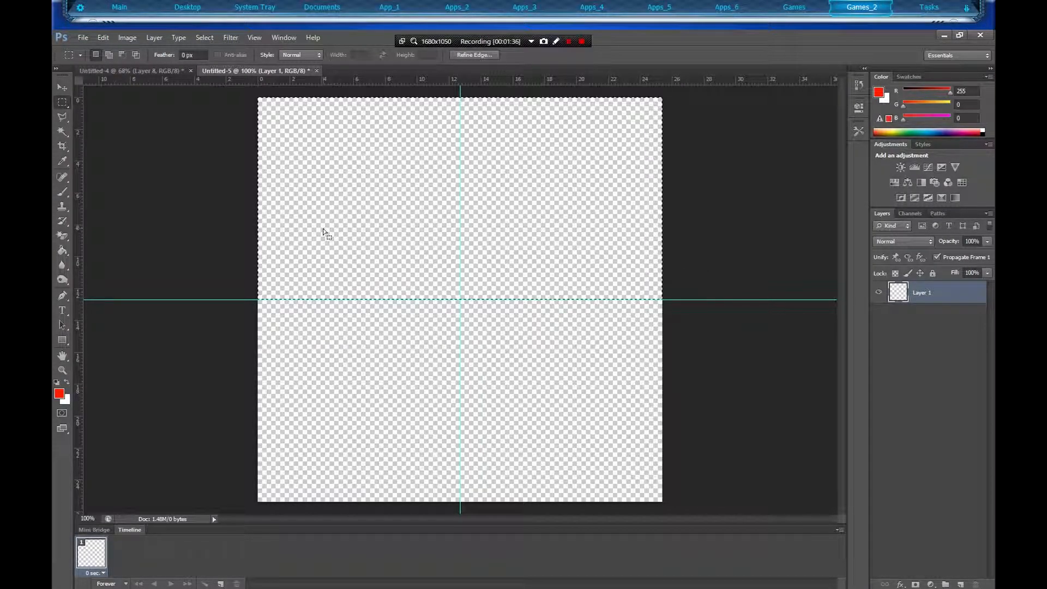
left_click(64, 250)
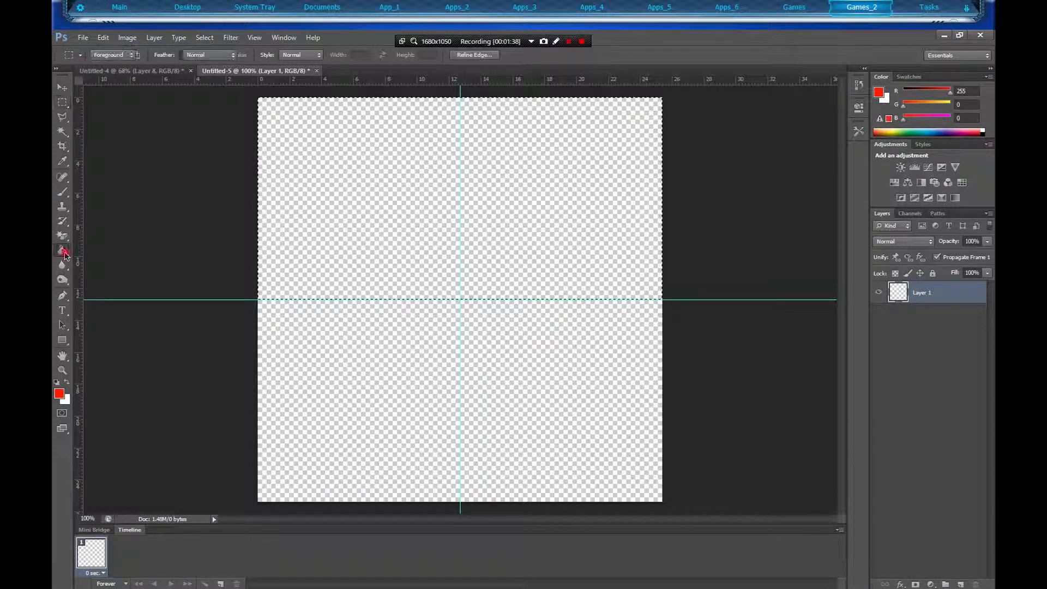
left_click(66, 382)
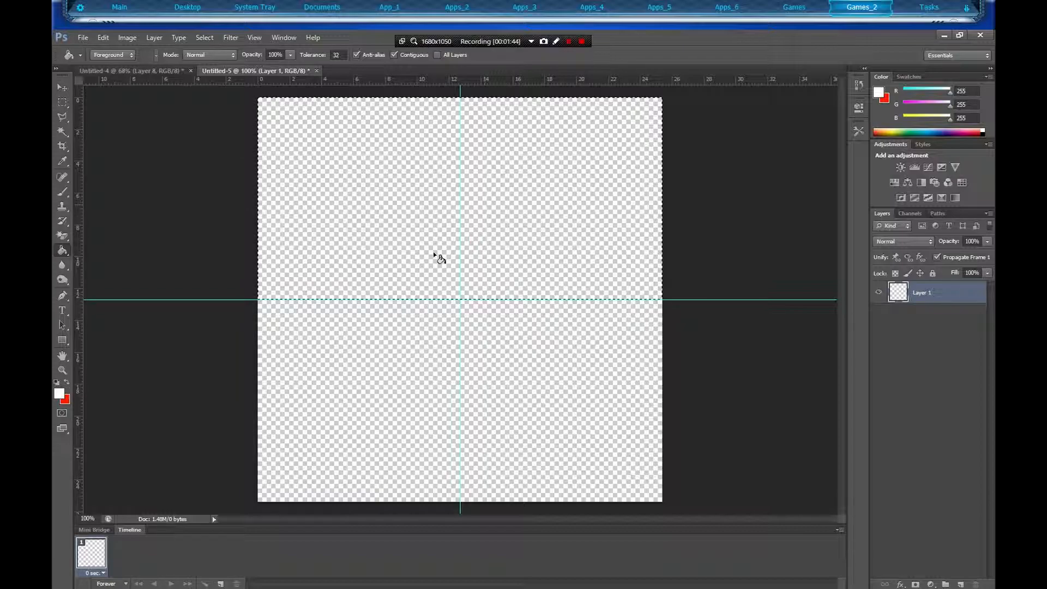
left_click(468, 205)
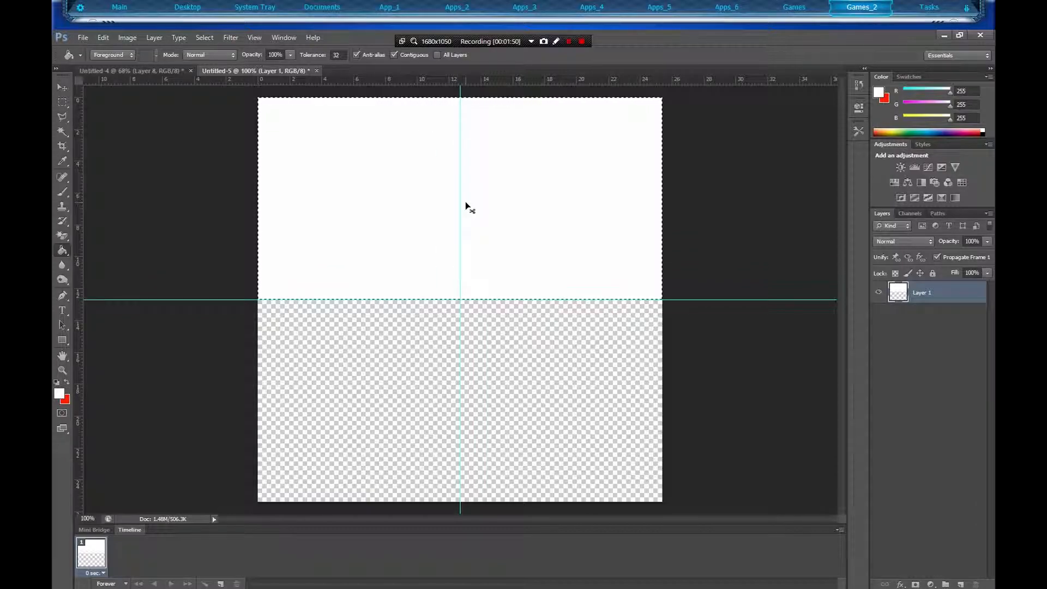
- Invert the selection and fill the lower half of the canvas with red
key("ctrl+shift+i")
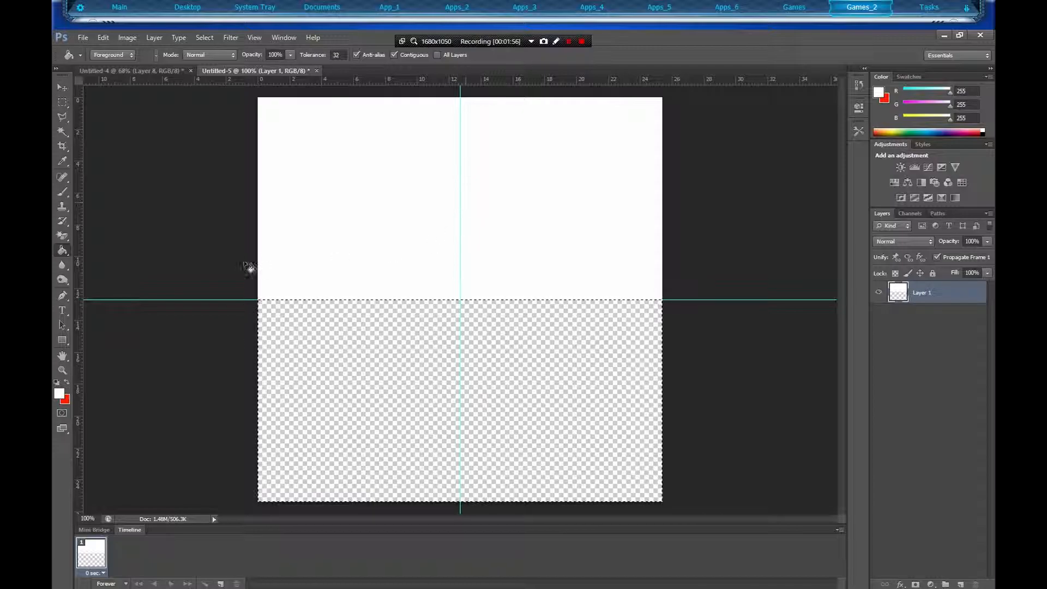
left_click(67, 381)
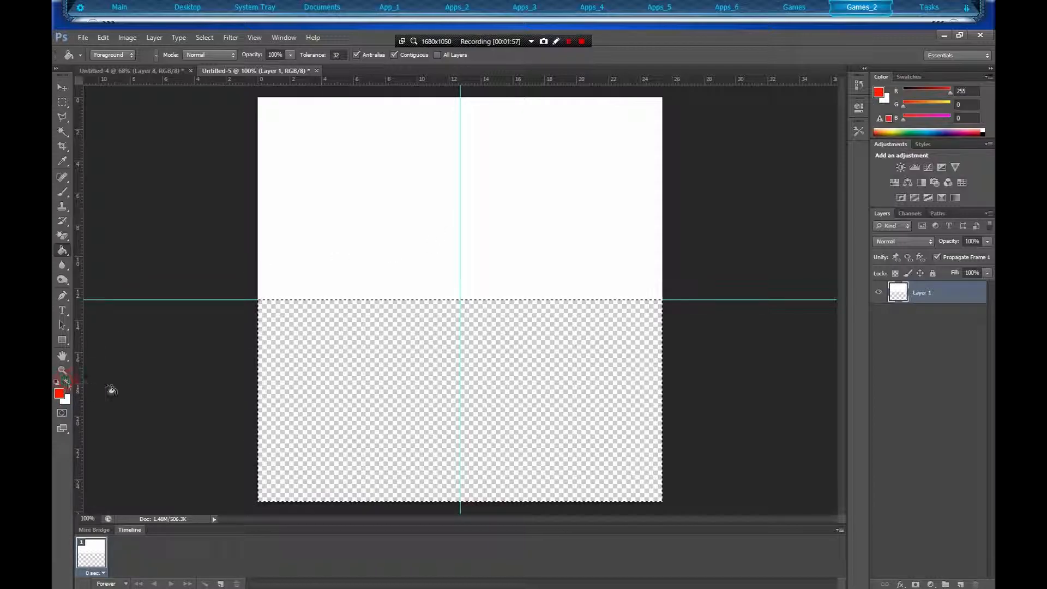
left_click(339, 341)
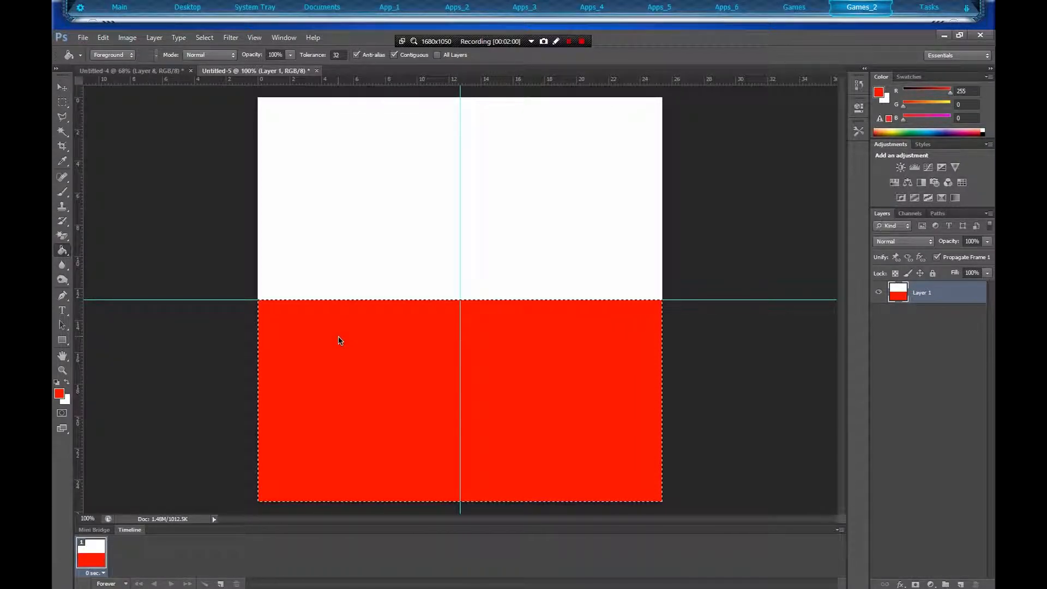
- Select the whole canvas and scale the white and red bands to 50% height, fitting them into the upper half
left_click(62, 133)
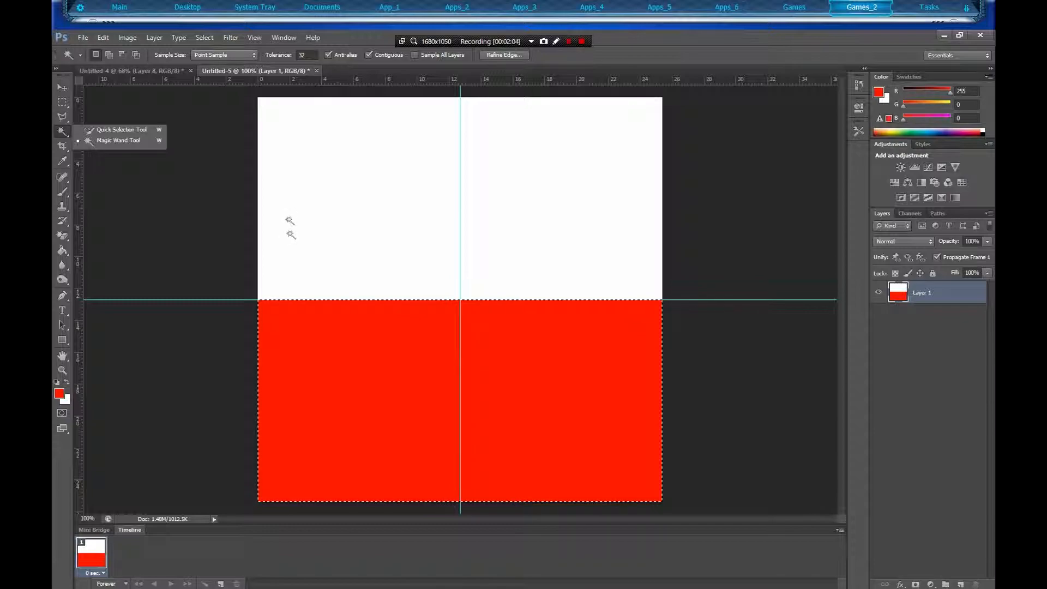
left_click(352, 326)
key("ctrl+a")
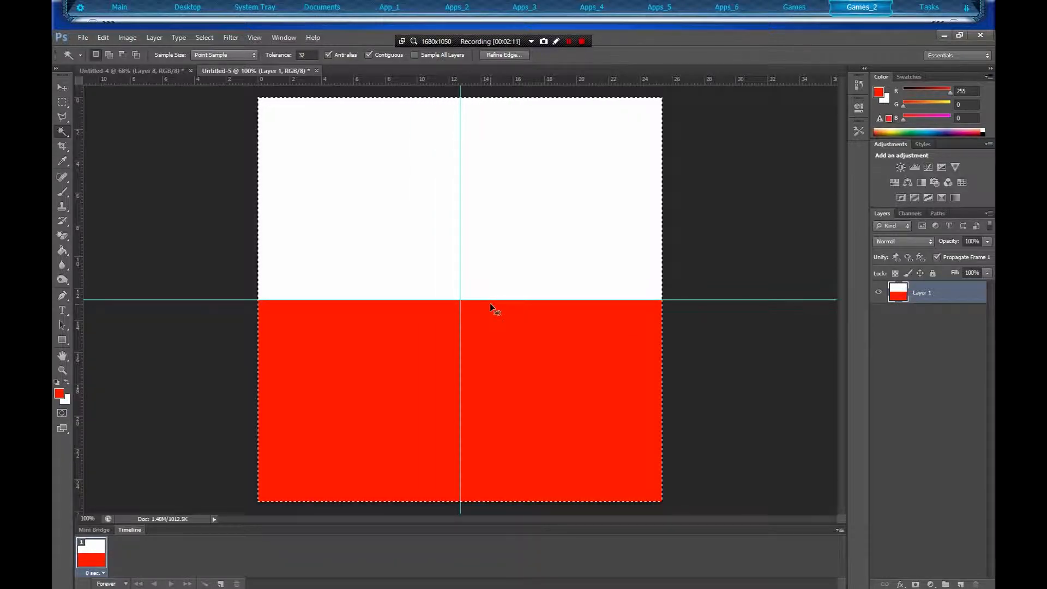
key("ctrl+t")
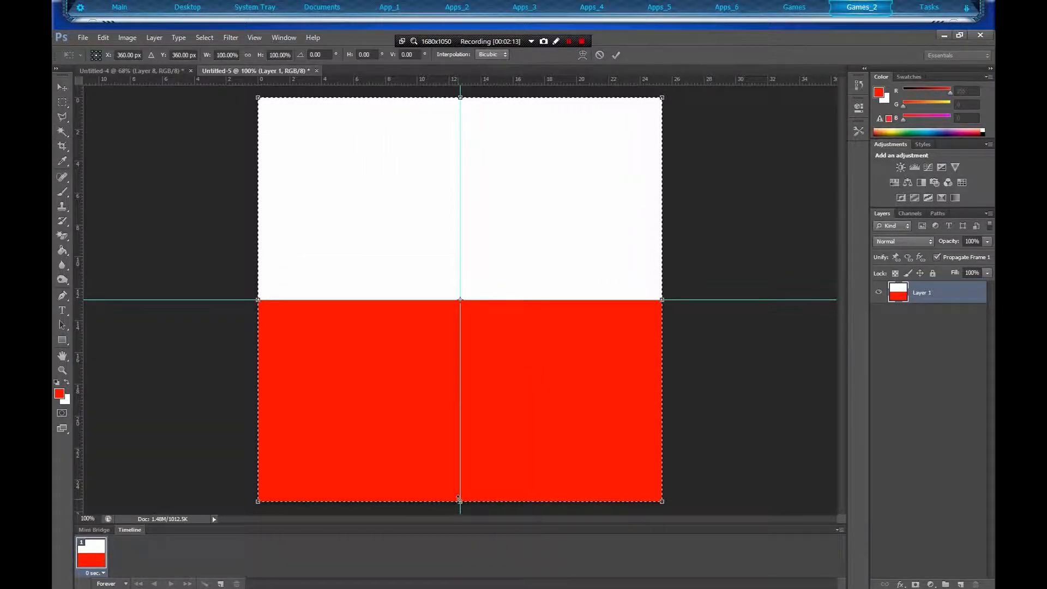
left_click_drag(459, 500, 459, 299)
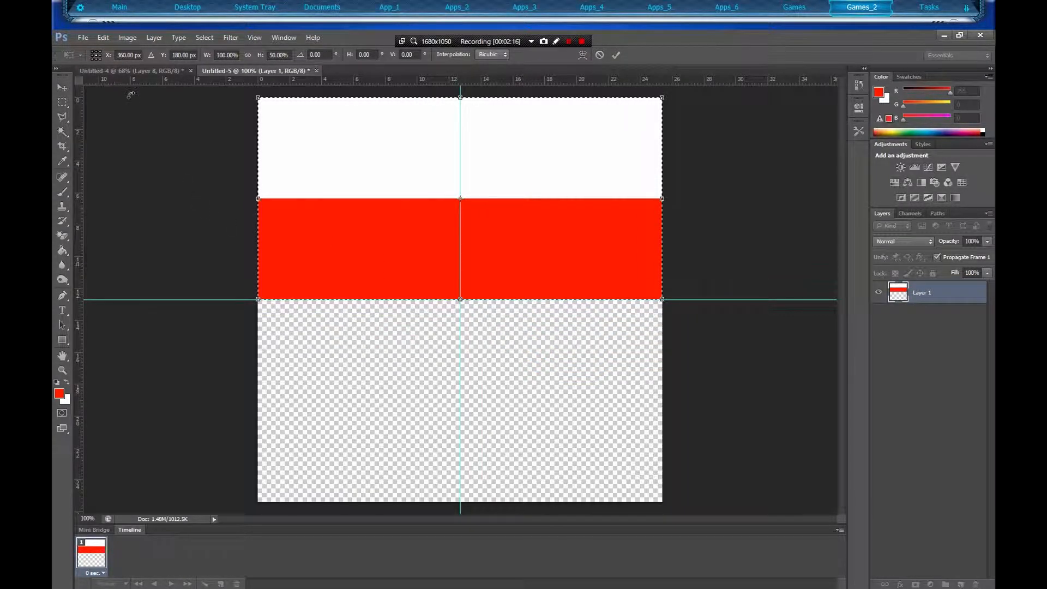
left_click(65, 100)
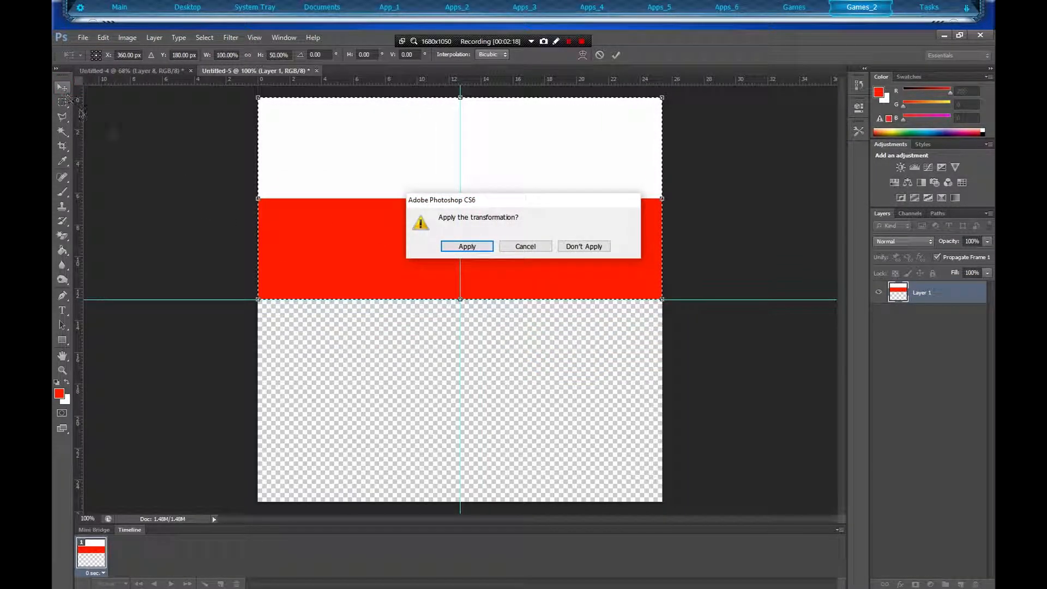
left_click(452, 247)
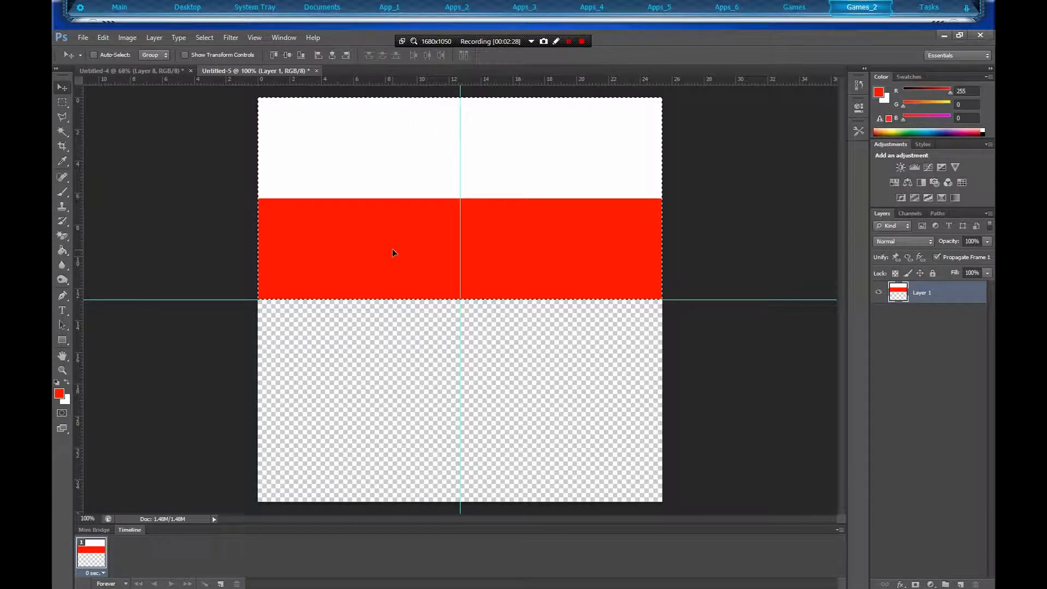
- Duplicate the two bands onto a new layer moved to the lower half of the canvas, and merge it down
key("ctrl+j")
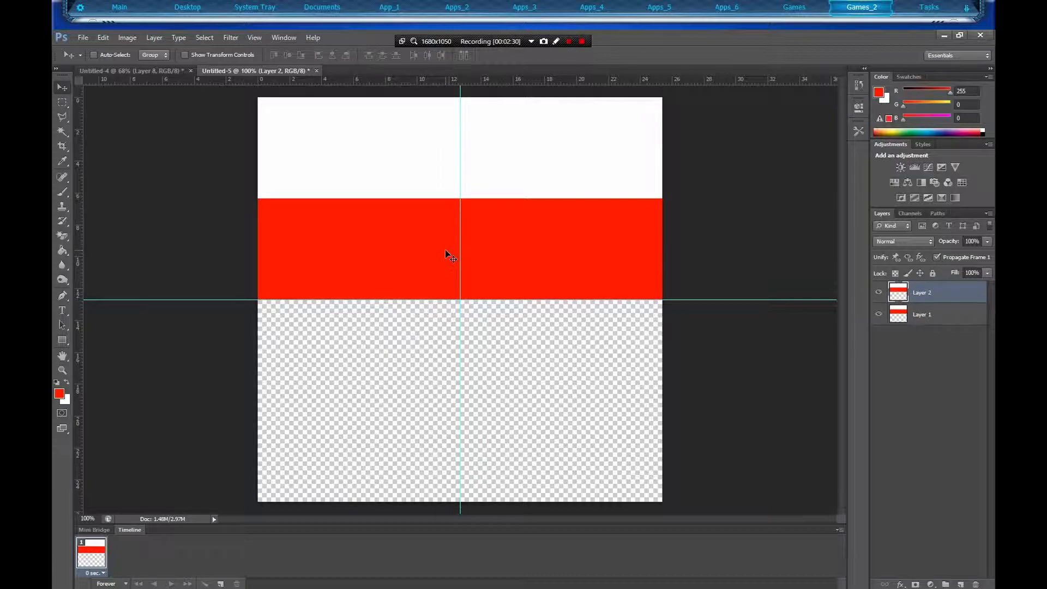
left_click_drag(330, 143, 329, 342)
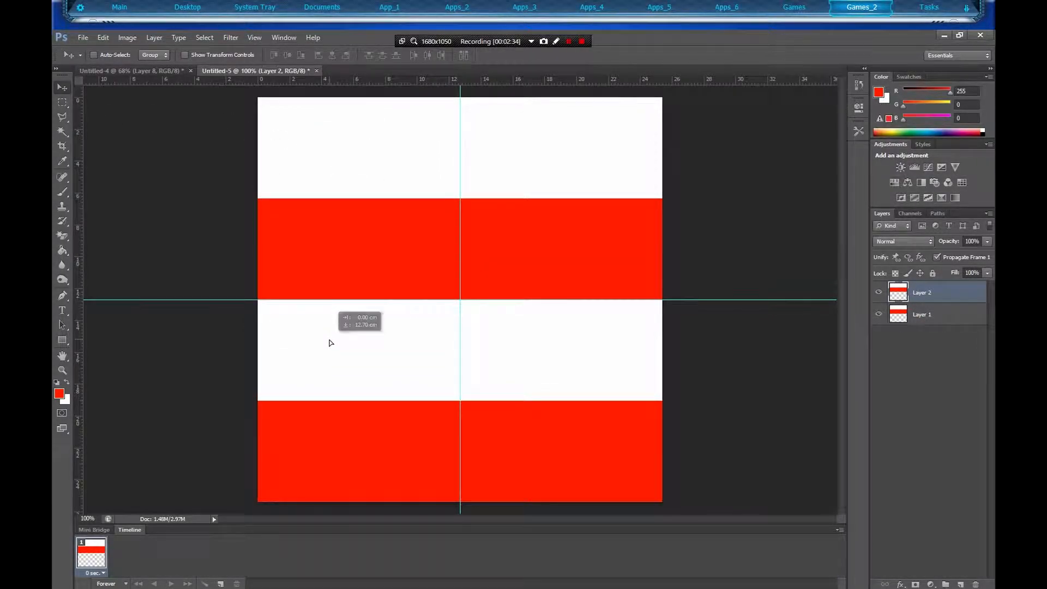
right_click(937, 295)
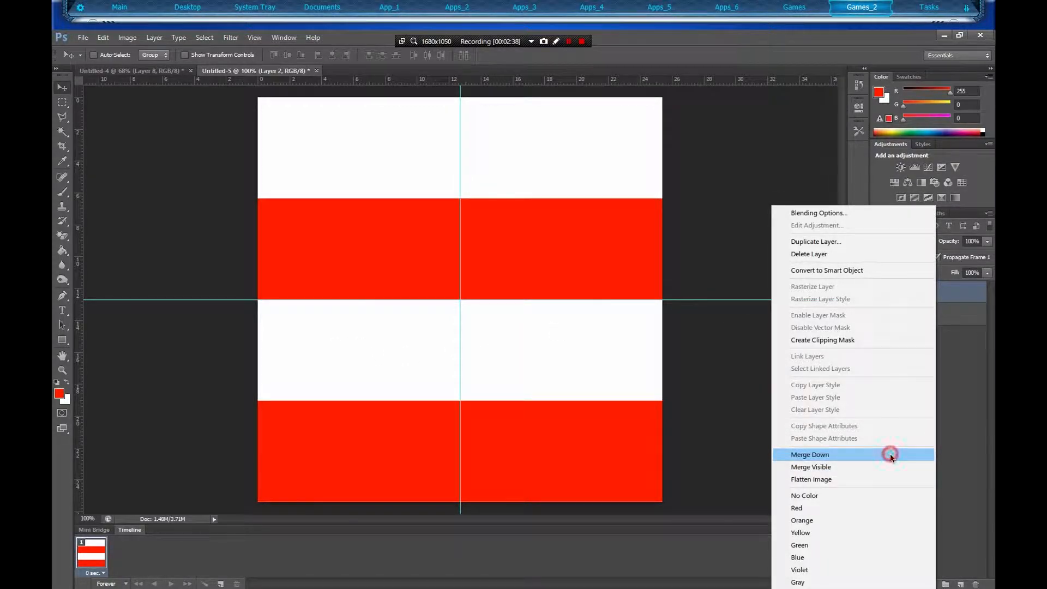
left_click(891, 454)
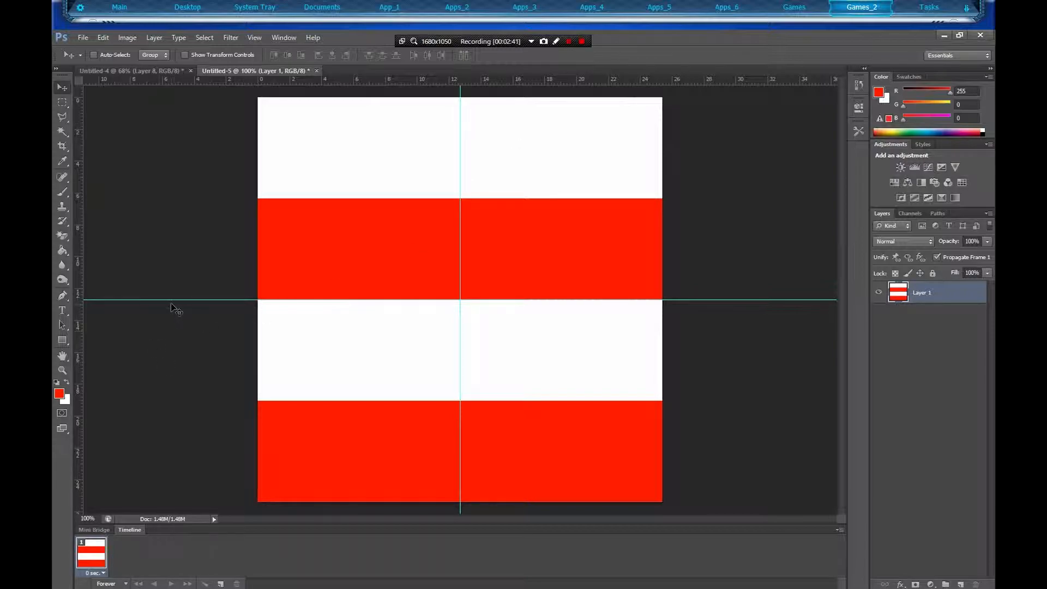
- Remove both guides and apply the Polar Coordinates distortion to the stripes with Rectangular to Polar
left_click_drag(171, 301, 193, 76)
left_click_drag(460, 94, 79, 137)
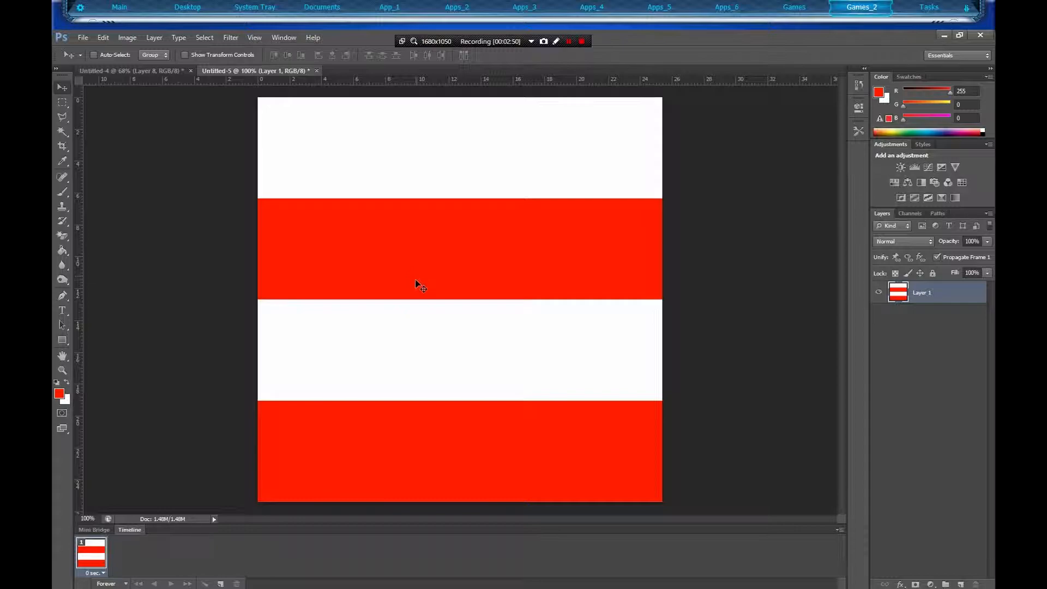
left_click(238, 43)
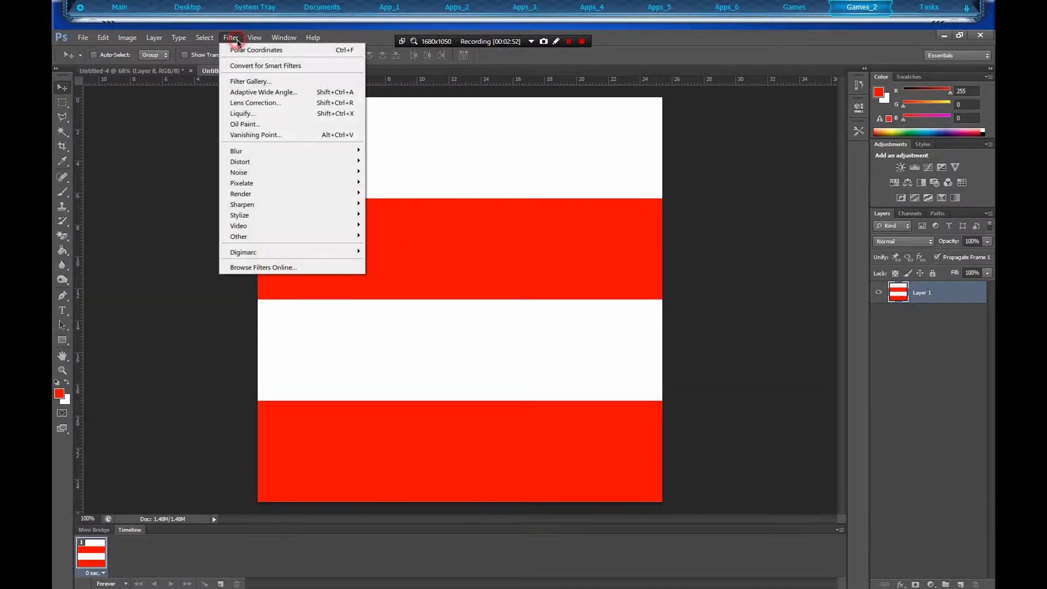
mouse_move(281, 164)
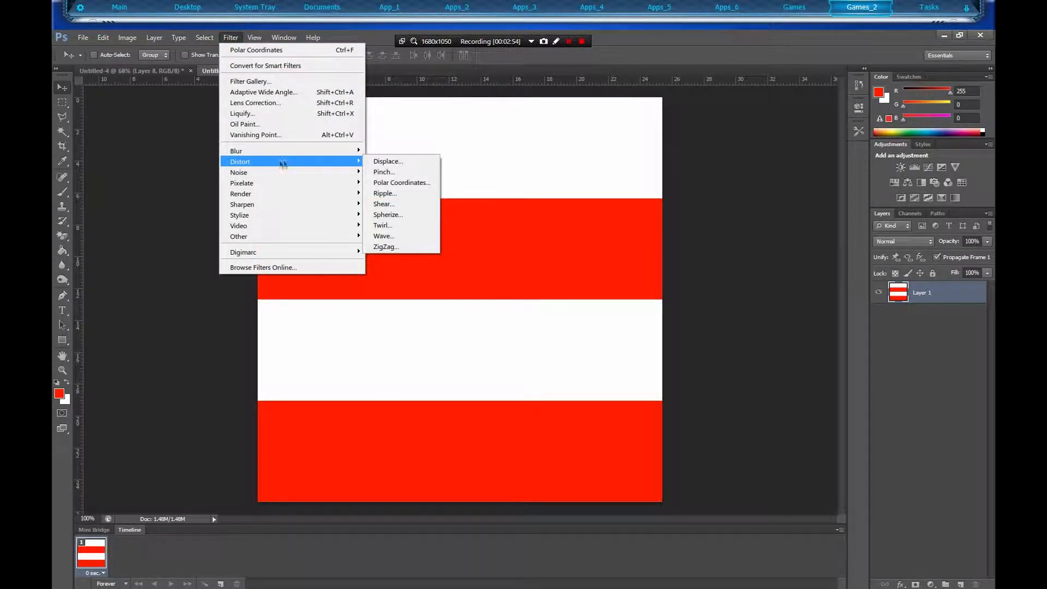
left_click(415, 186)
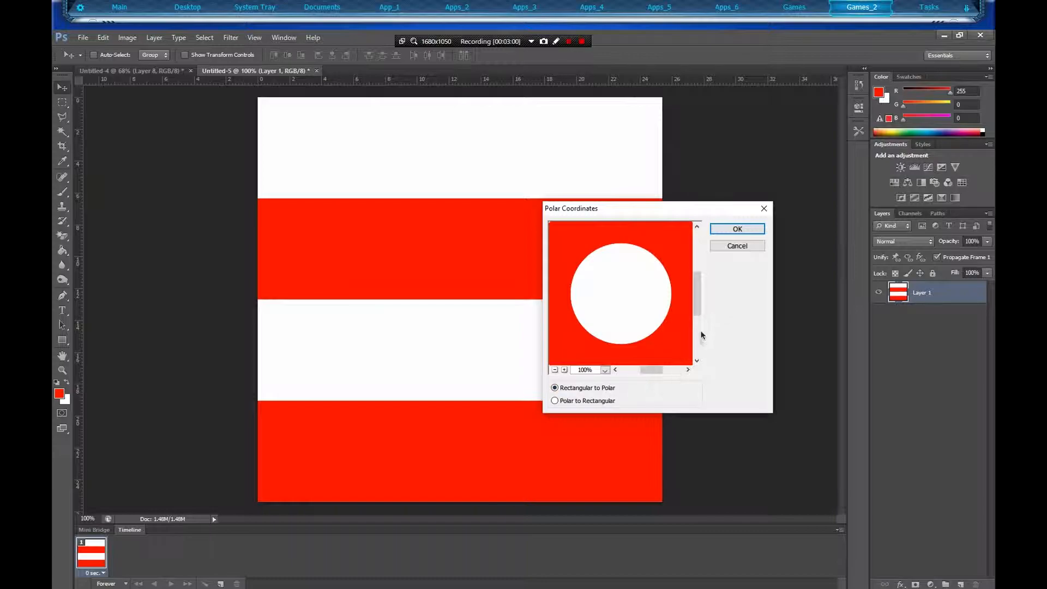
left_click(730, 231)
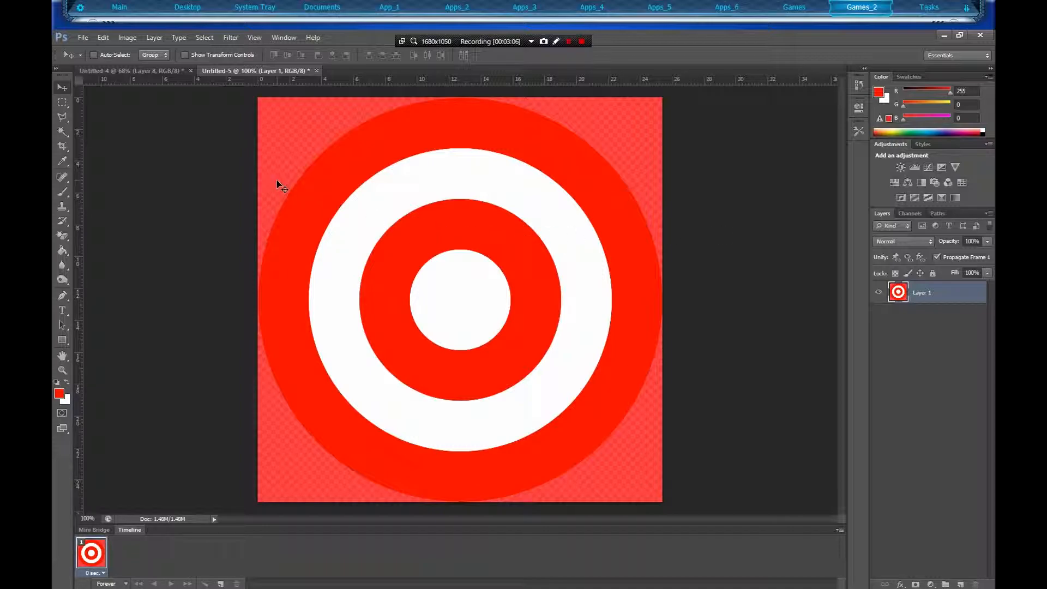
- Draw an elliptical selection around the centre and transform it to match the outer edge of the largest red circle
left_click(67, 109)
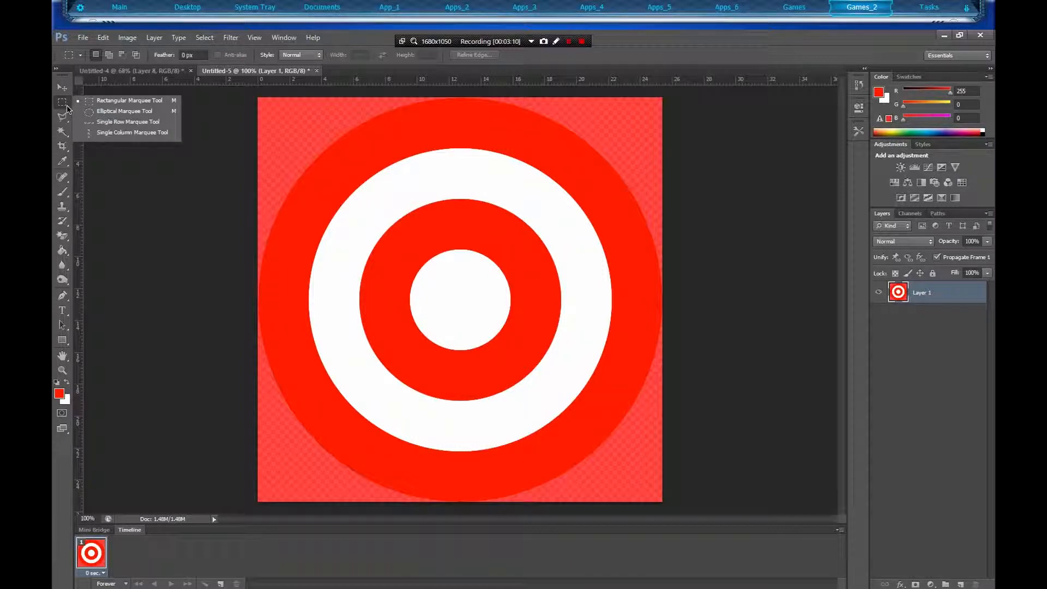
left_click(131, 112)
left_click_drag(360, 196, 533, 368)
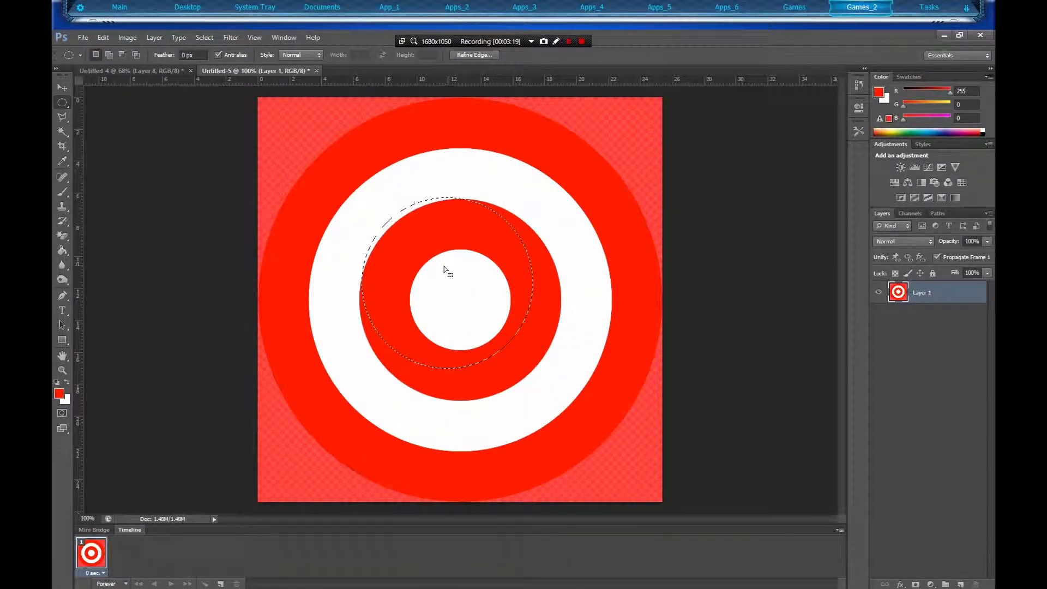
right_click(409, 256)
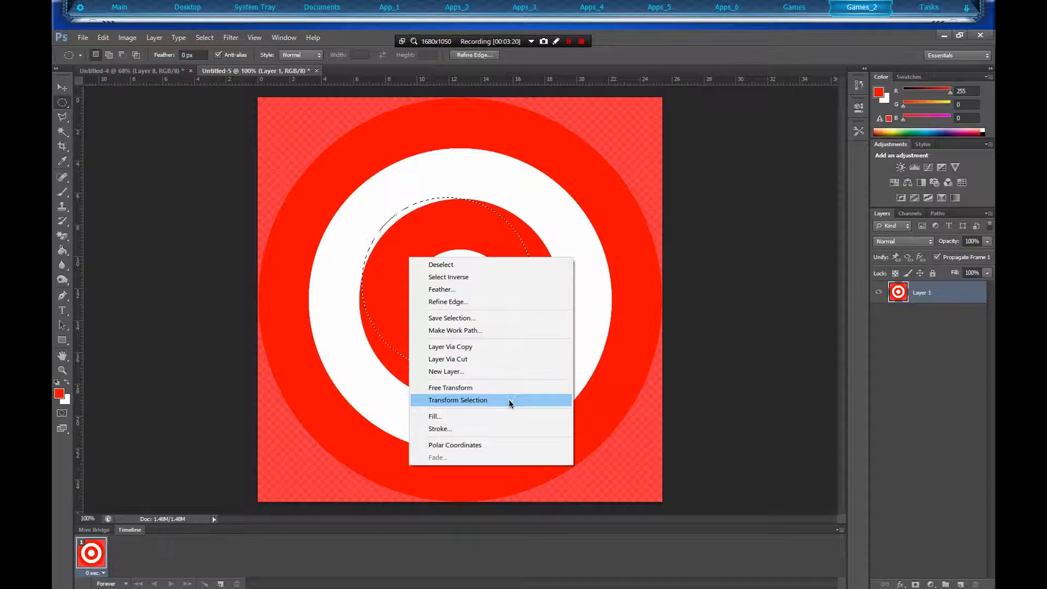
left_click(463, 401)
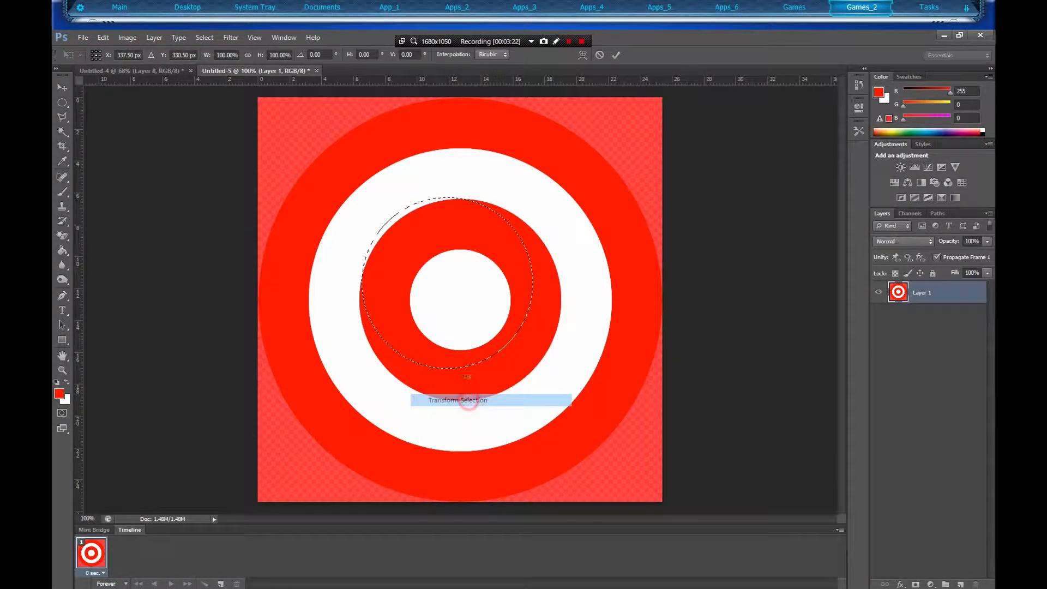
left_click_drag(466, 301, 358, 199)
left_click_drag(428, 268, 662, 500)
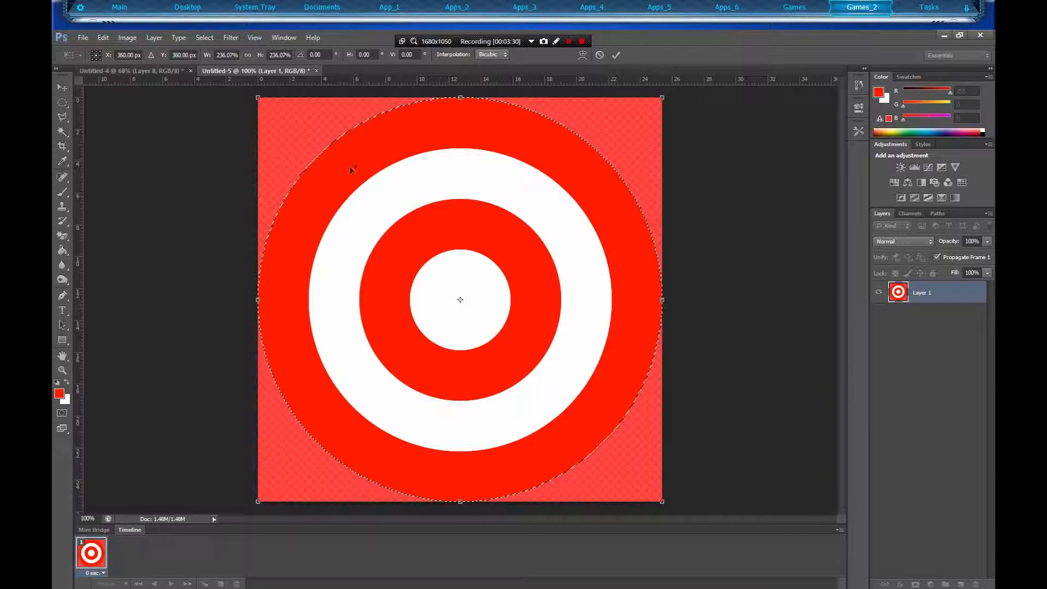
left_click(62, 369)
left_click(466, 246)
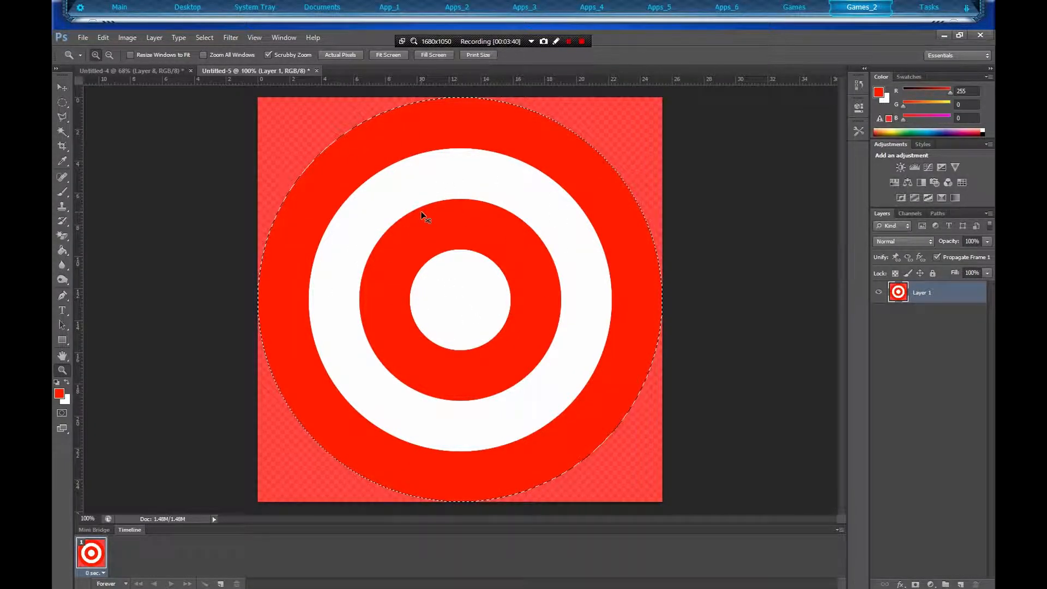
- Invert the selection to delete the light red corners outside the outer circle, and deselect
key("ctrl+shift+i")
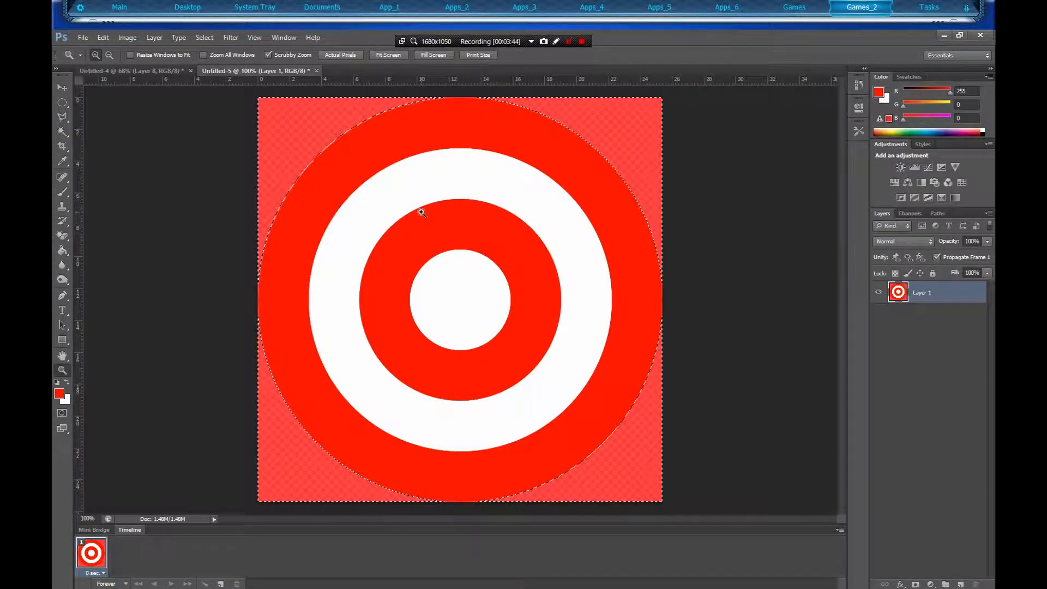
key("Delete")
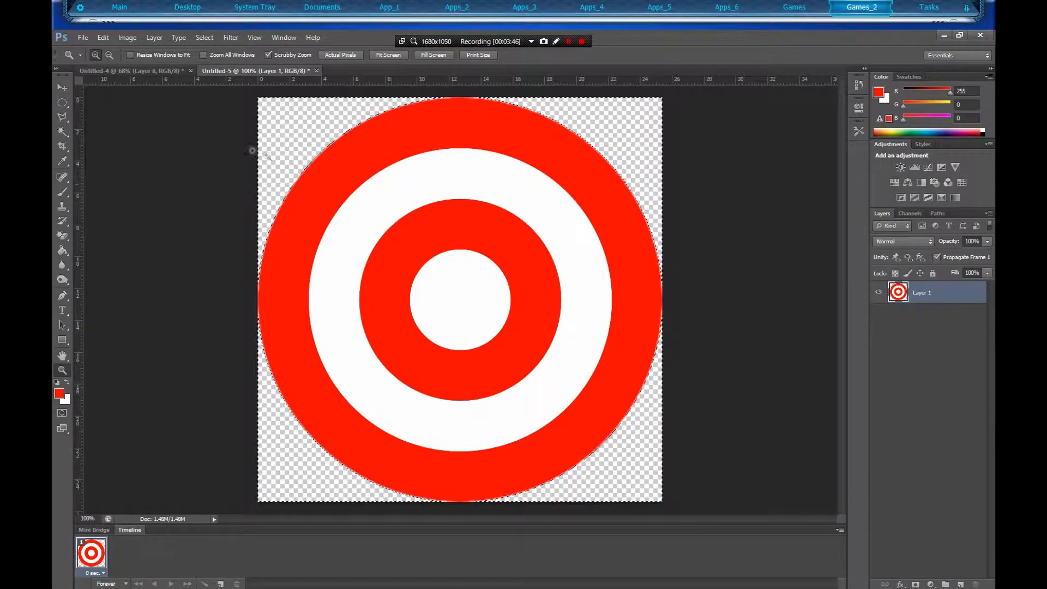
left_click(64, 133)
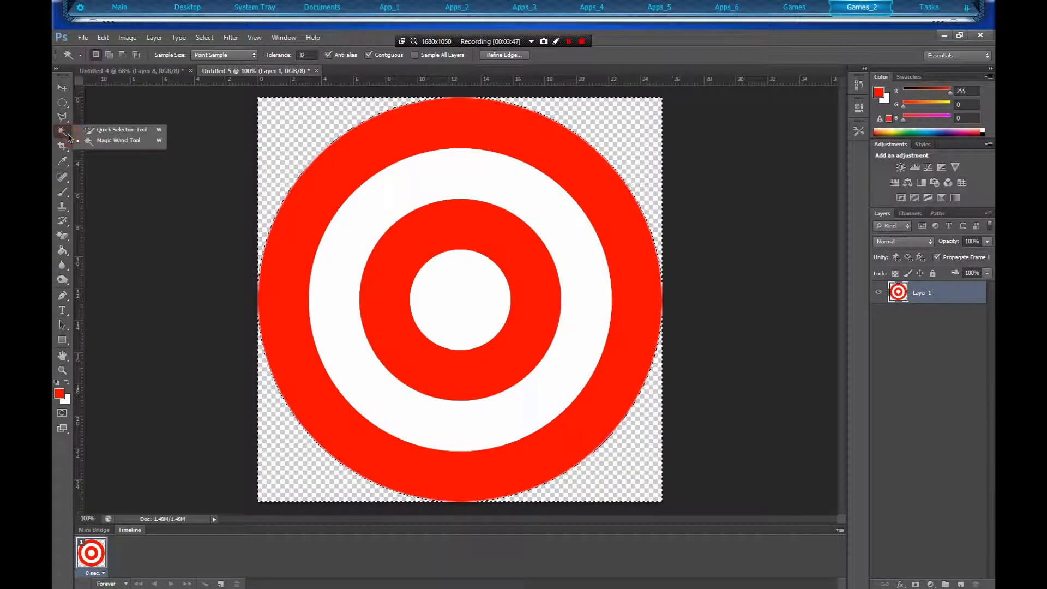
left_click(110, 141)
key("ctrl+d")
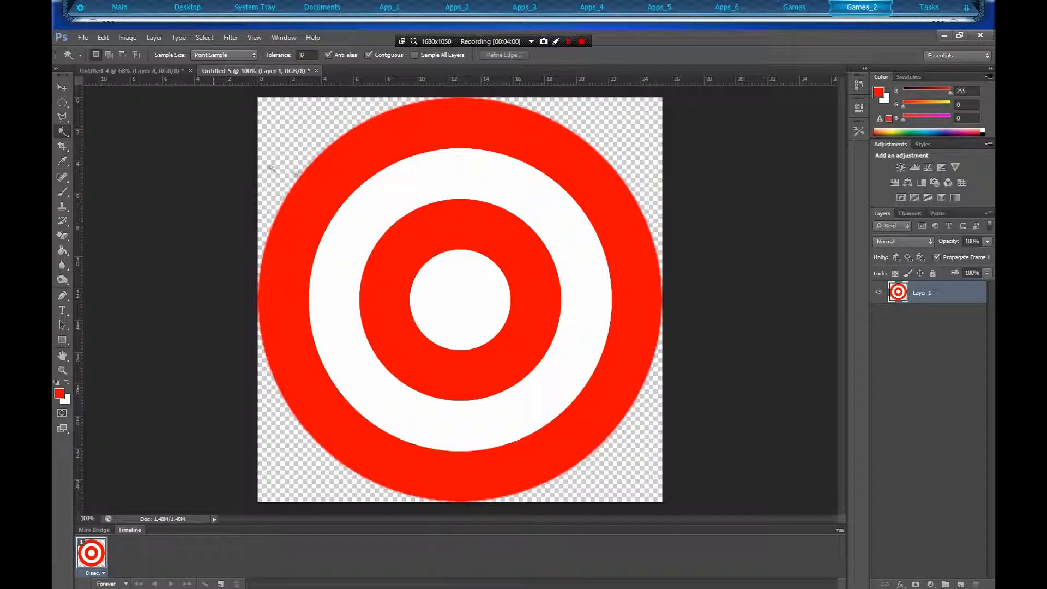
- Select the inner red ring with the Magic Wand and add the white centre circle to the selection
left_click(414, 240)
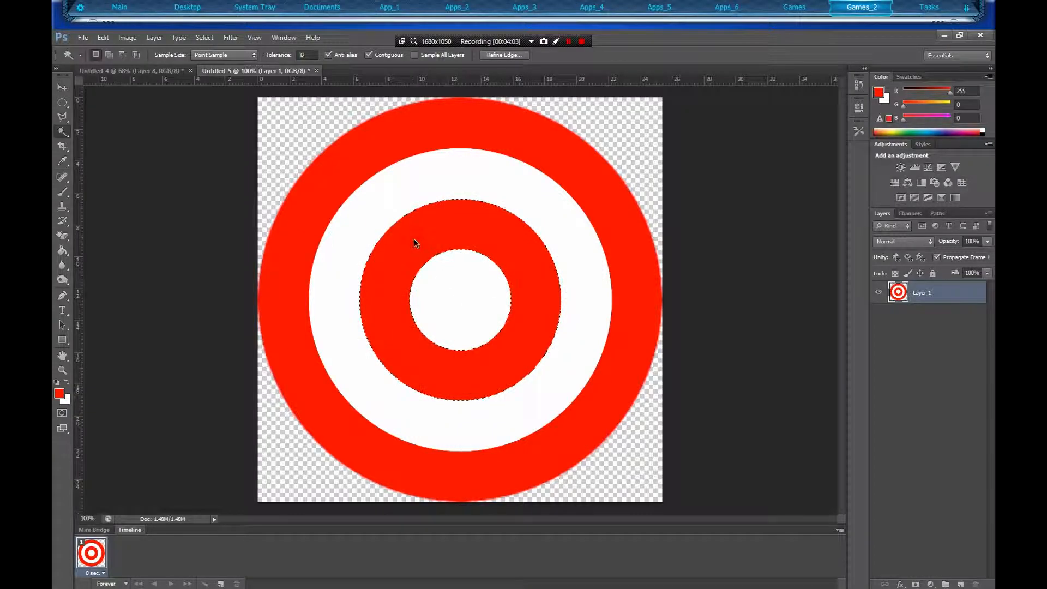
left_click(110, 56)
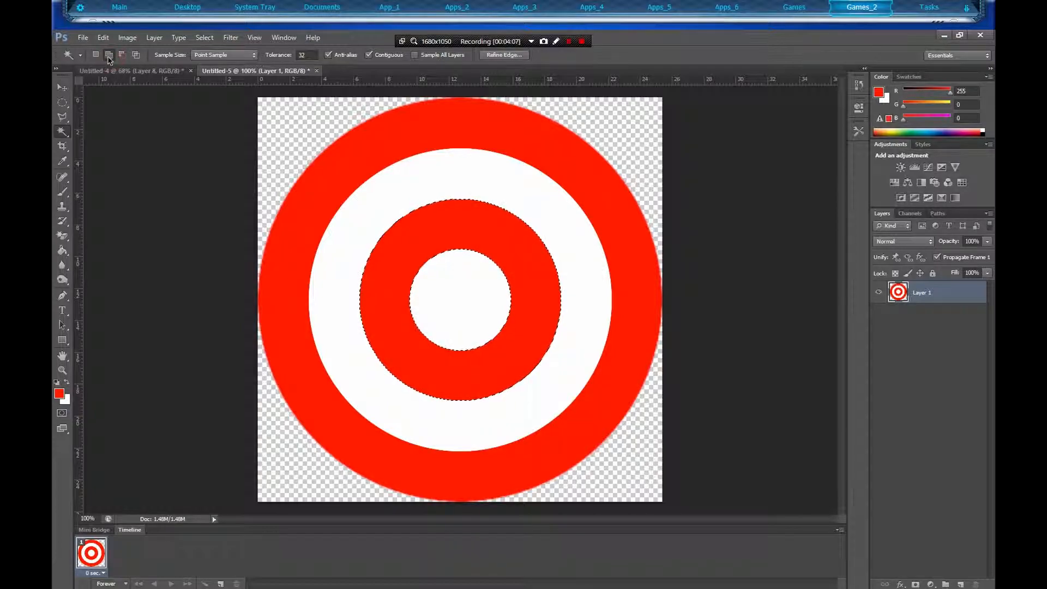
left_click(459, 275)
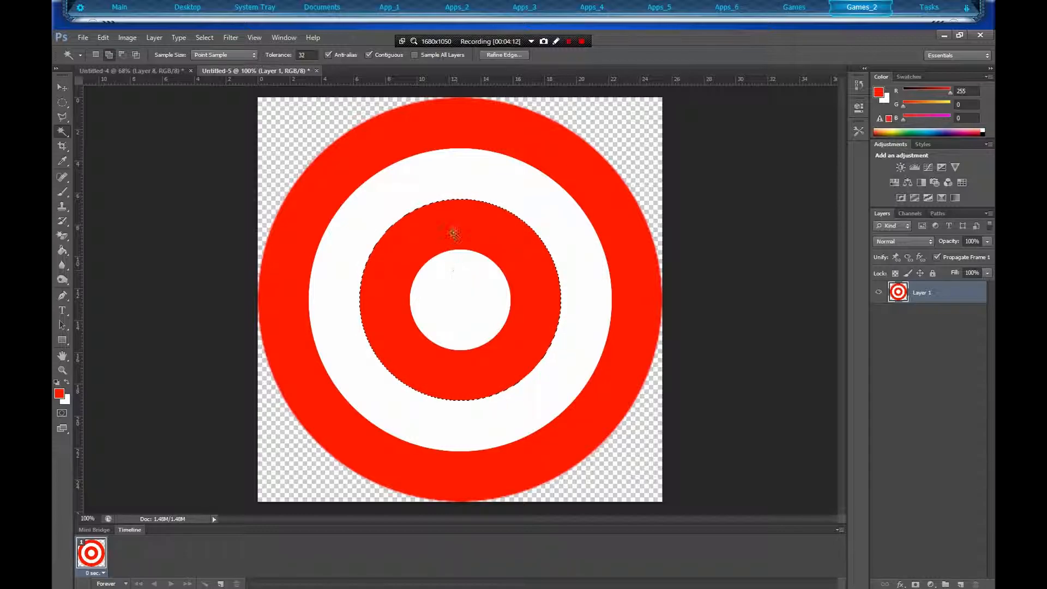
- Contract the circular selection by 10 pixels twice
left_click(205, 39)
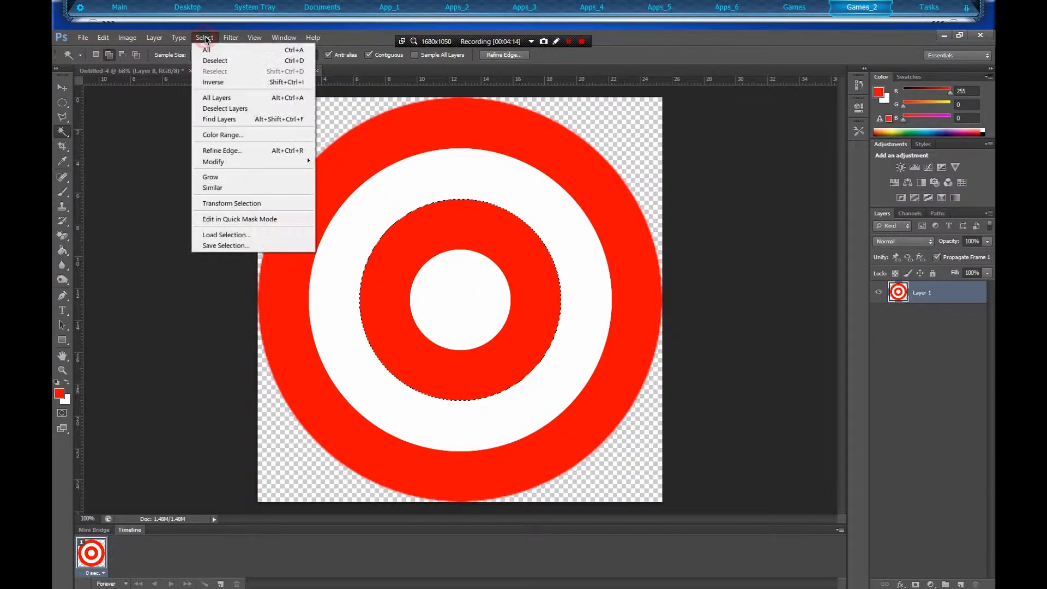
mouse_move(250, 160)
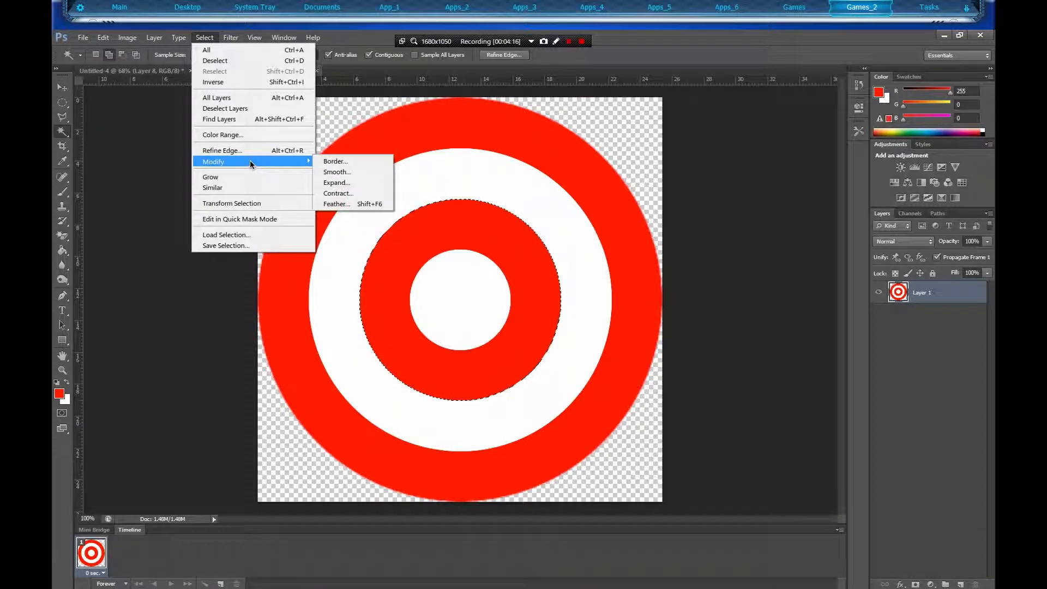
left_click(336, 193)
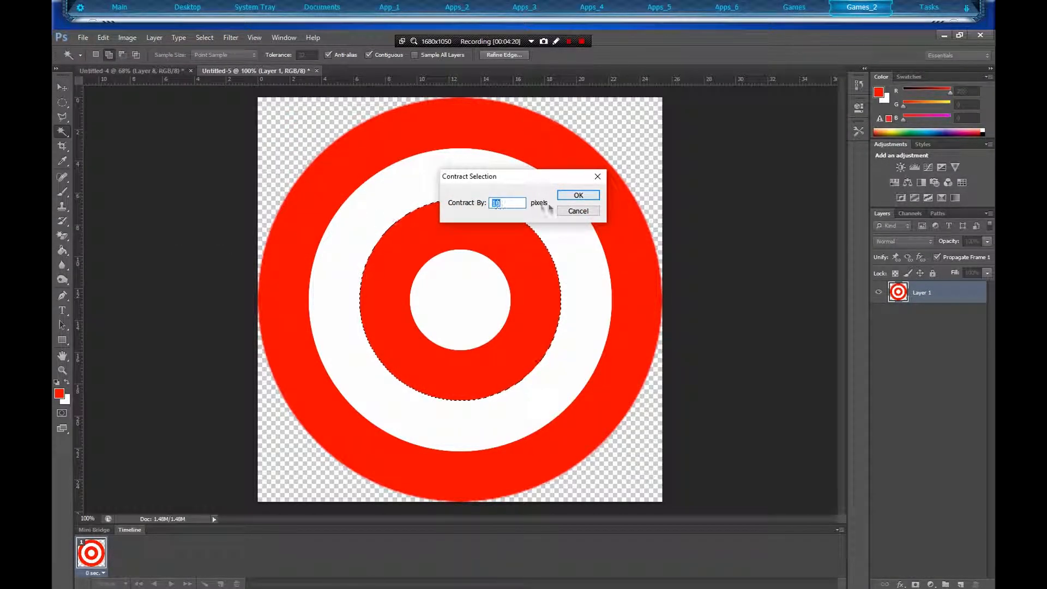
left_click(579, 195)
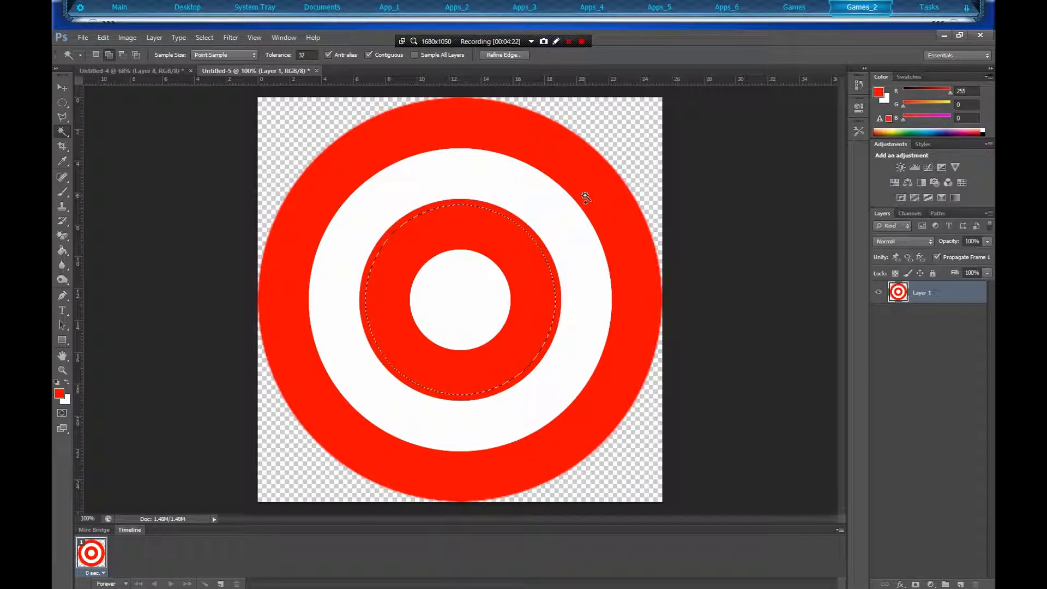
left_click(215, 38)
mouse_move(242, 164)
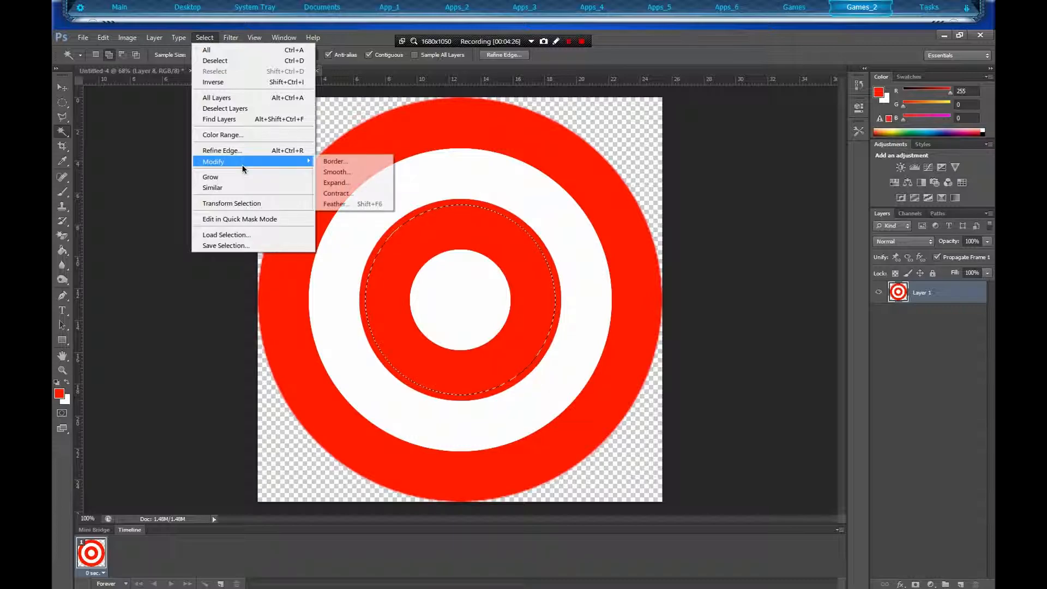
left_click(373, 194)
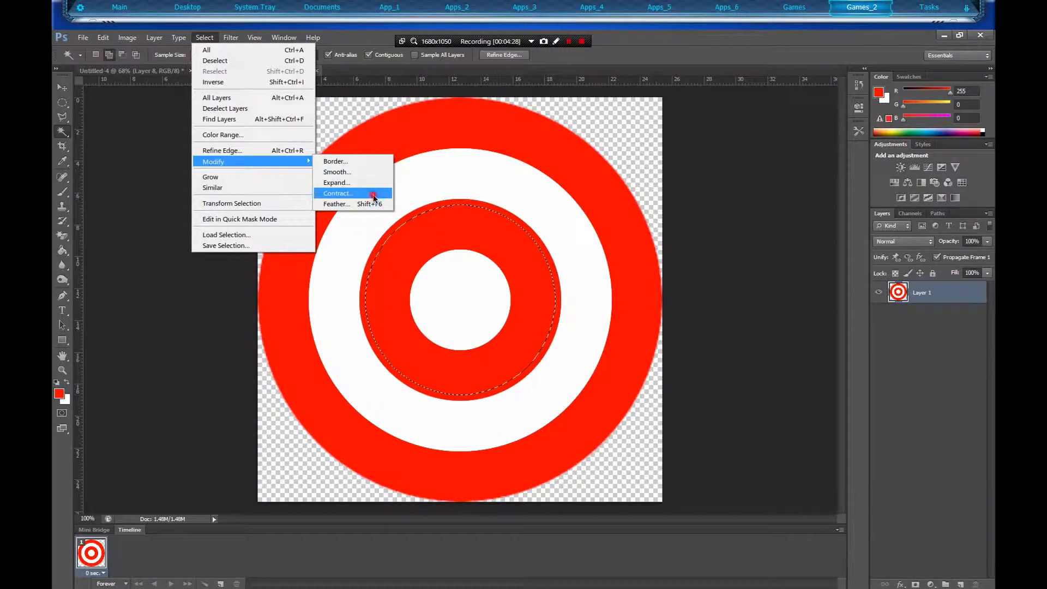
type("10")
left_click(580, 194)
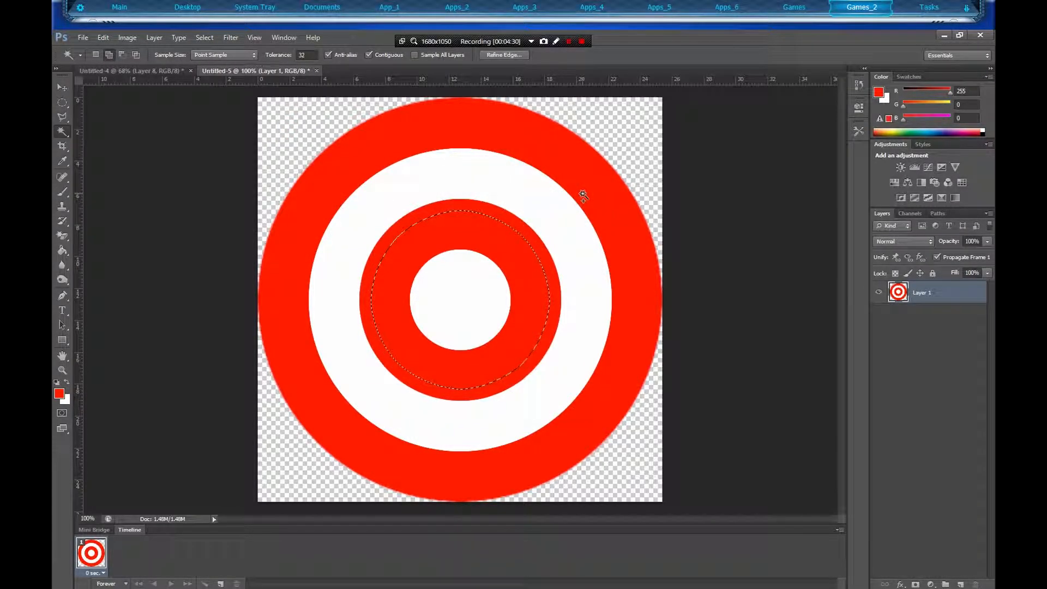
- Contract the circular selection by a further 20 pixels
left_click(204, 40)
mouse_move(240, 162)
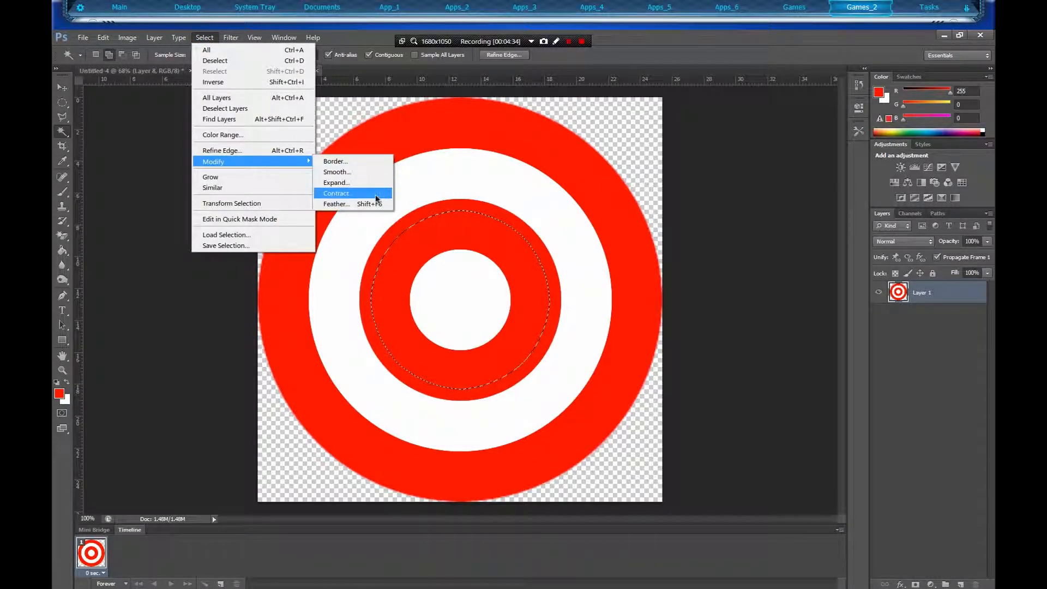
left_click(375, 195)
type("2")
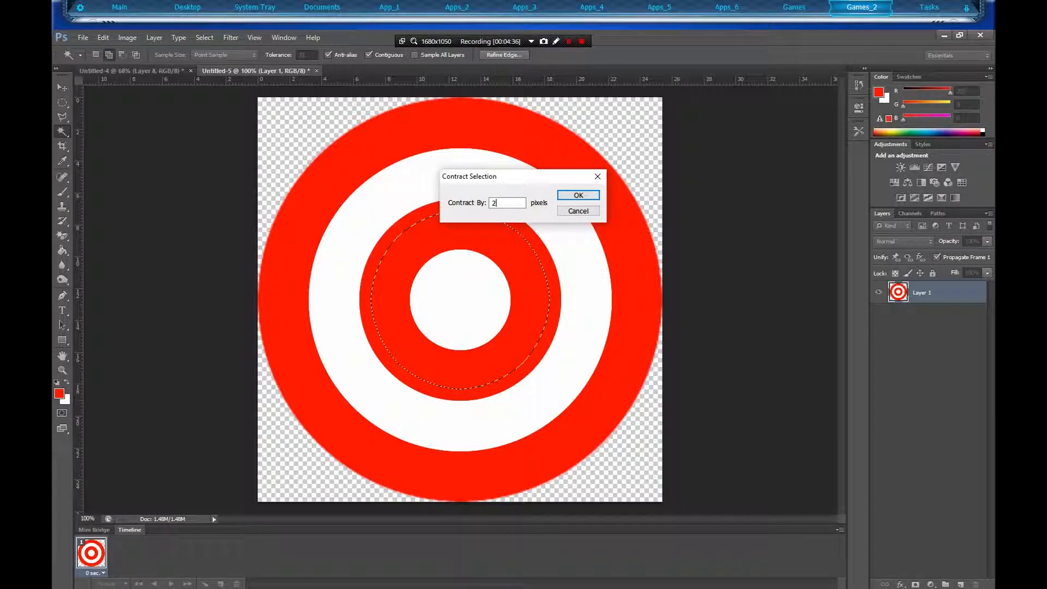
type("9")
key("BackSpace")
type("0")
left_click(579, 196)
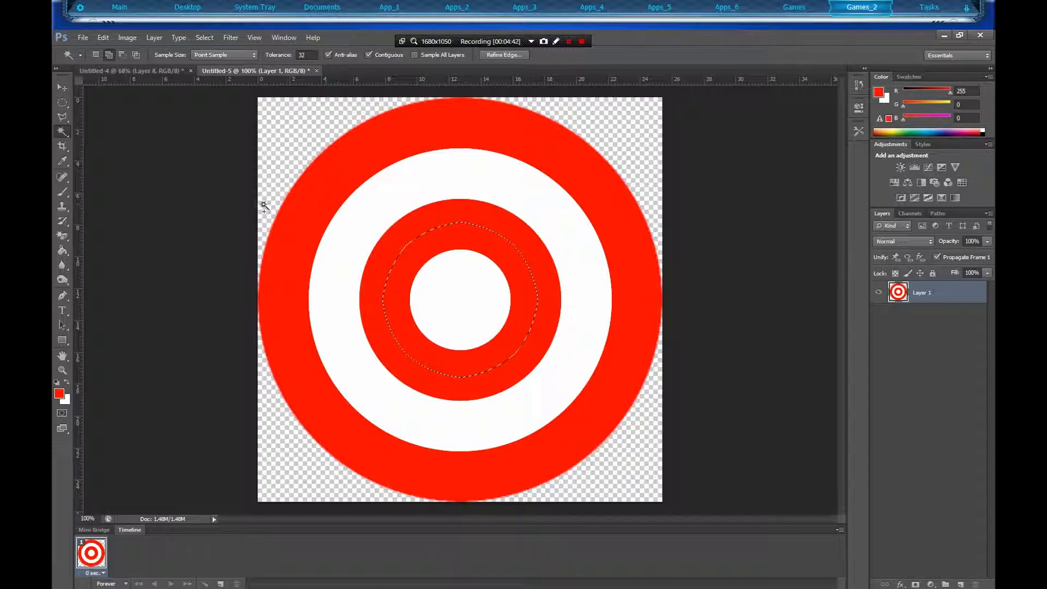
- Set the foreground colour to blue 0000ff
left_click(60, 396)
left_click(365, 267)
left_click_drag(364, 271, 364, 258)
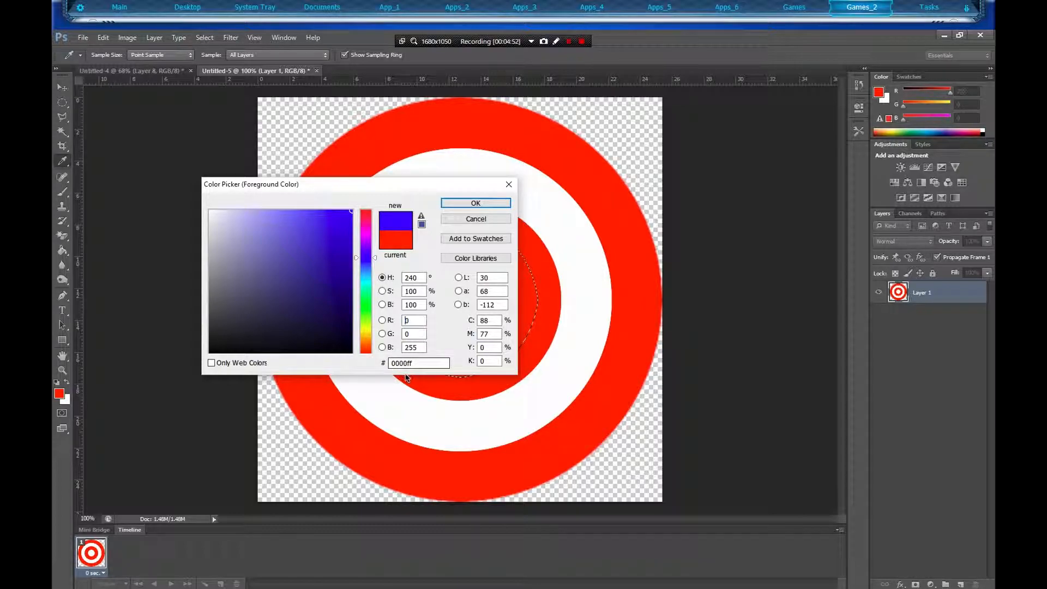
left_click(479, 203)
key("w")
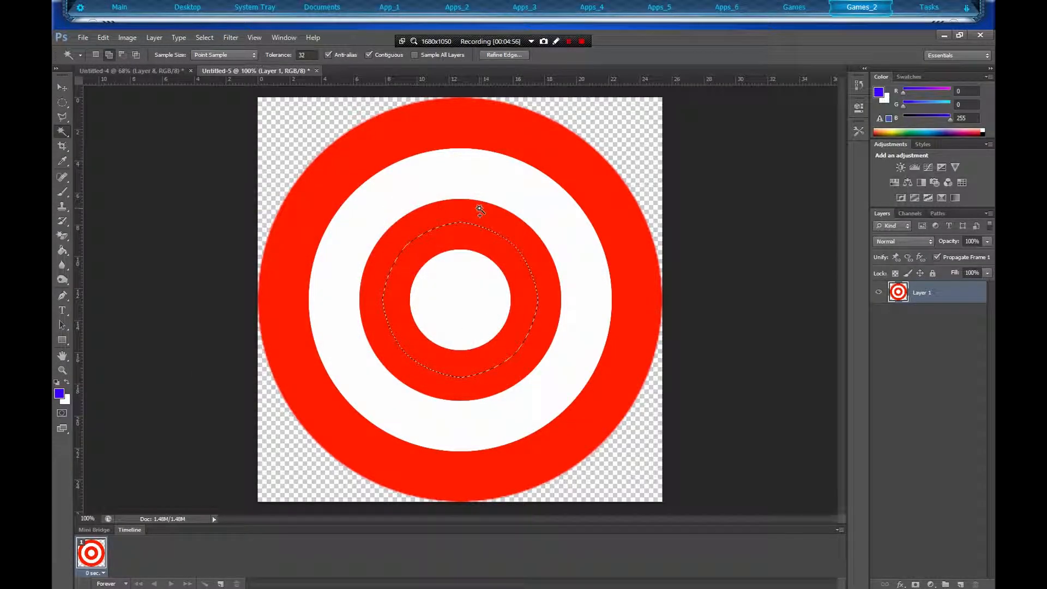
- Fill the circular selection with blue on a new layer, and deselect
left_click(961, 584)
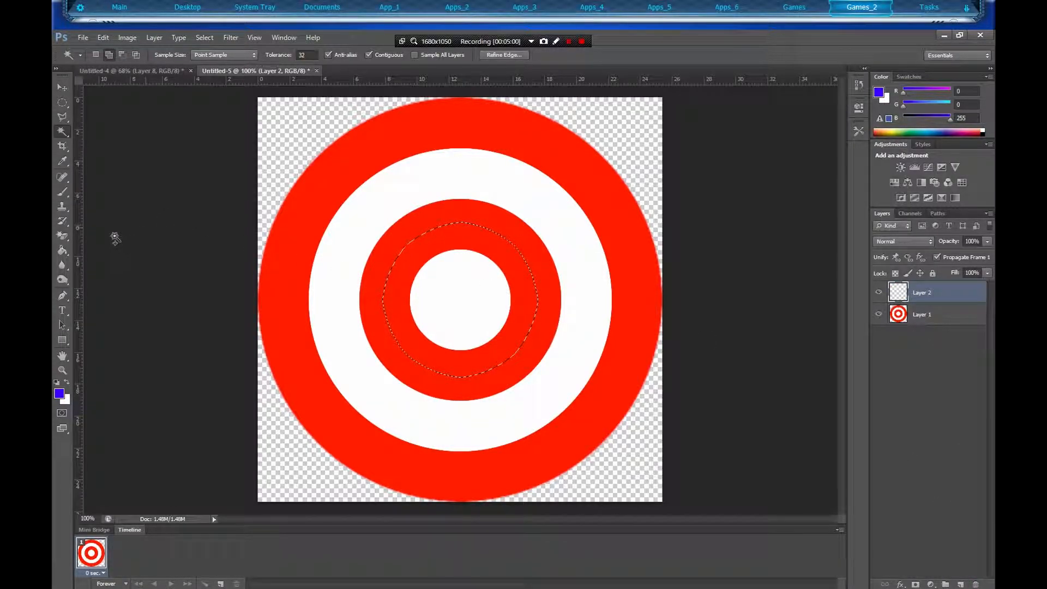
left_click(62, 250)
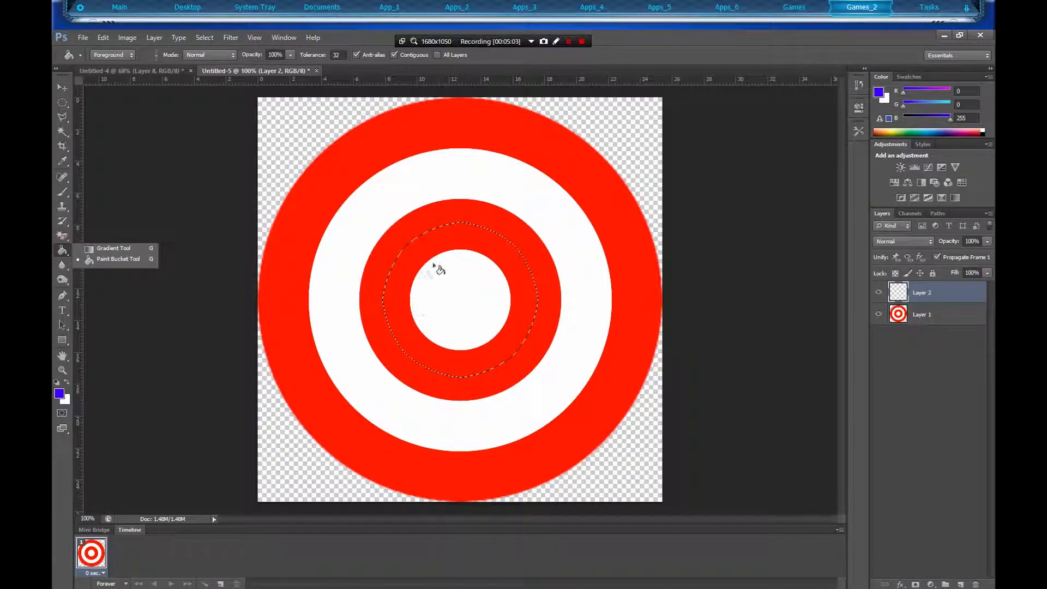
left_click(459, 300)
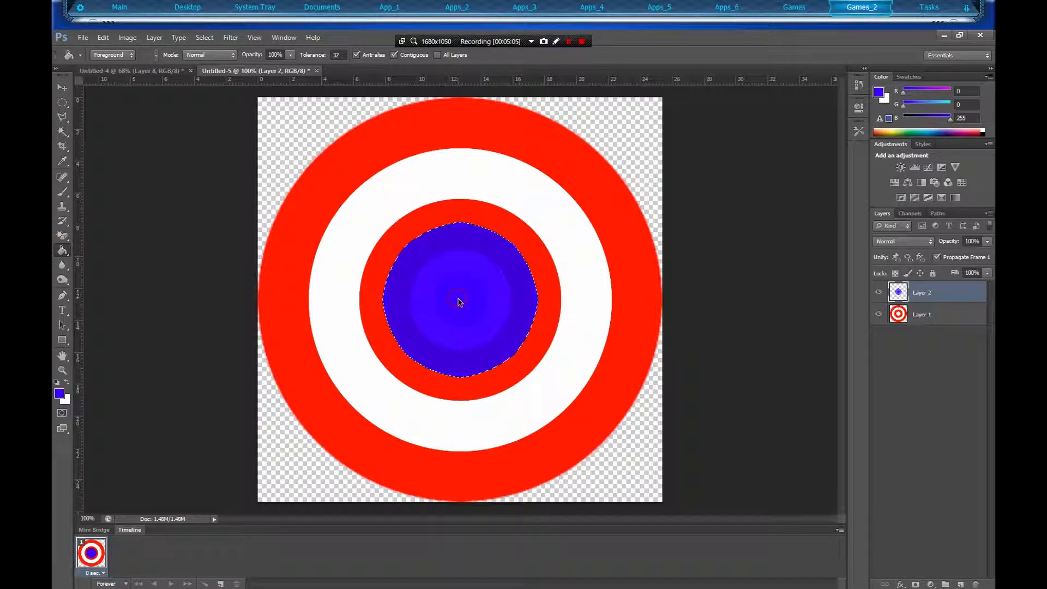
left_click(63, 132)
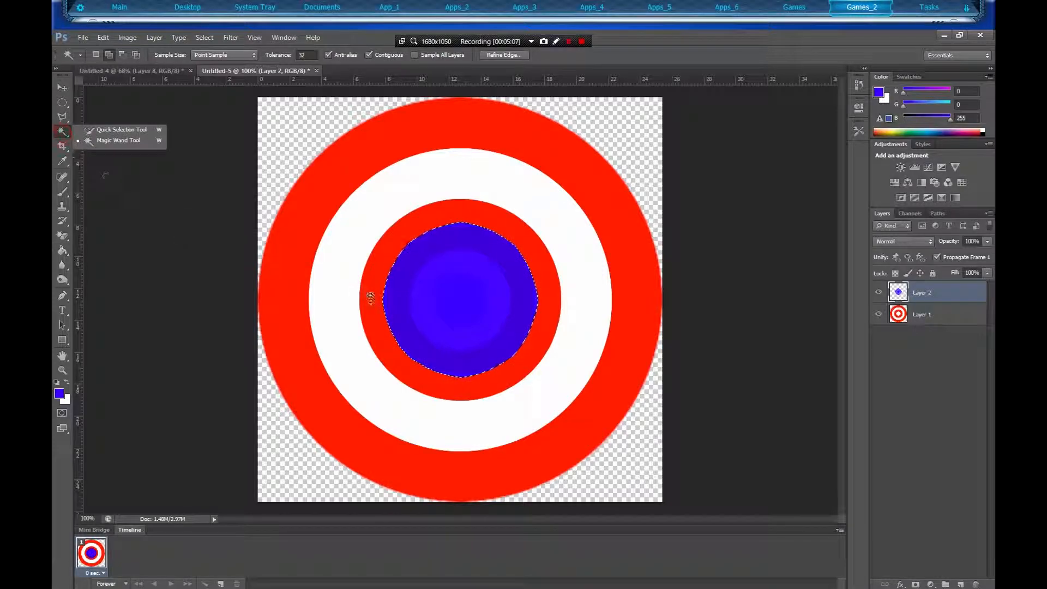
left_click(96, 54)
left_click(431, 271)
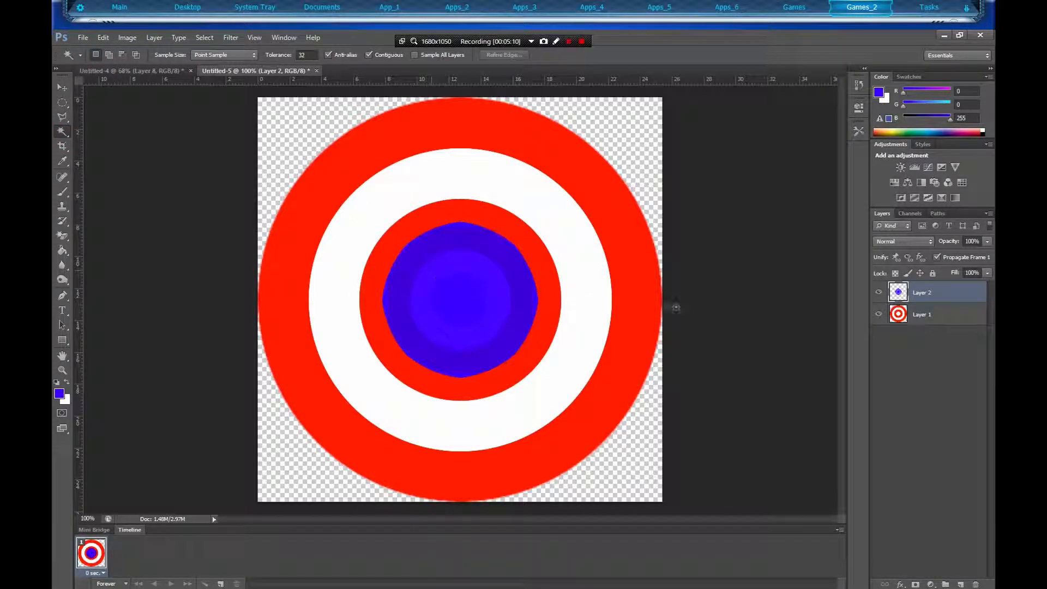
- Load the blue circle's outline as a selection and create a new layer above it
left_click(897, 293, "ctrl")
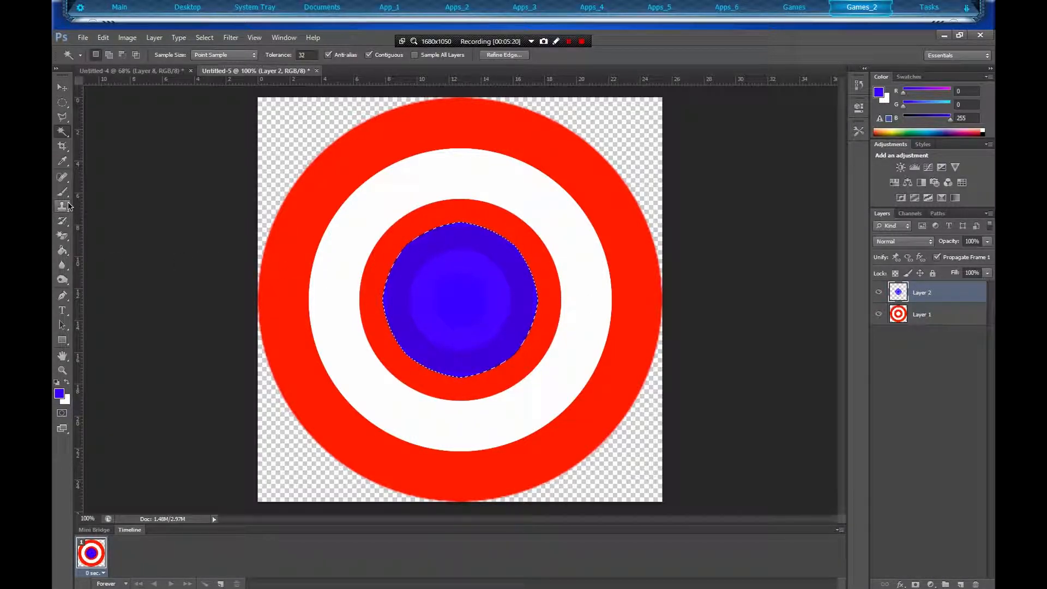
key("ctrl+shift+n")
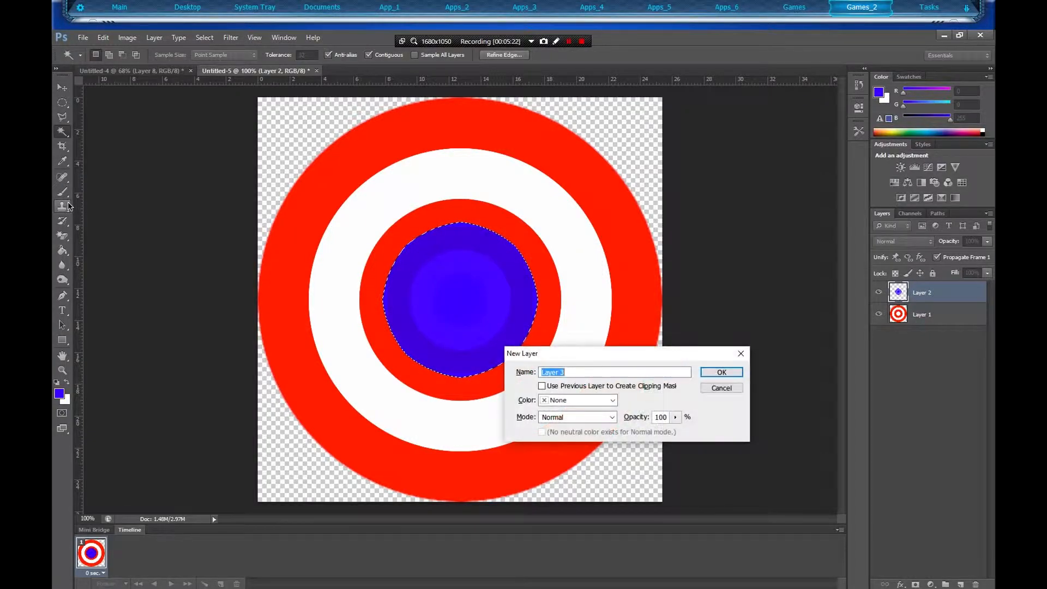
left_click(721, 372)
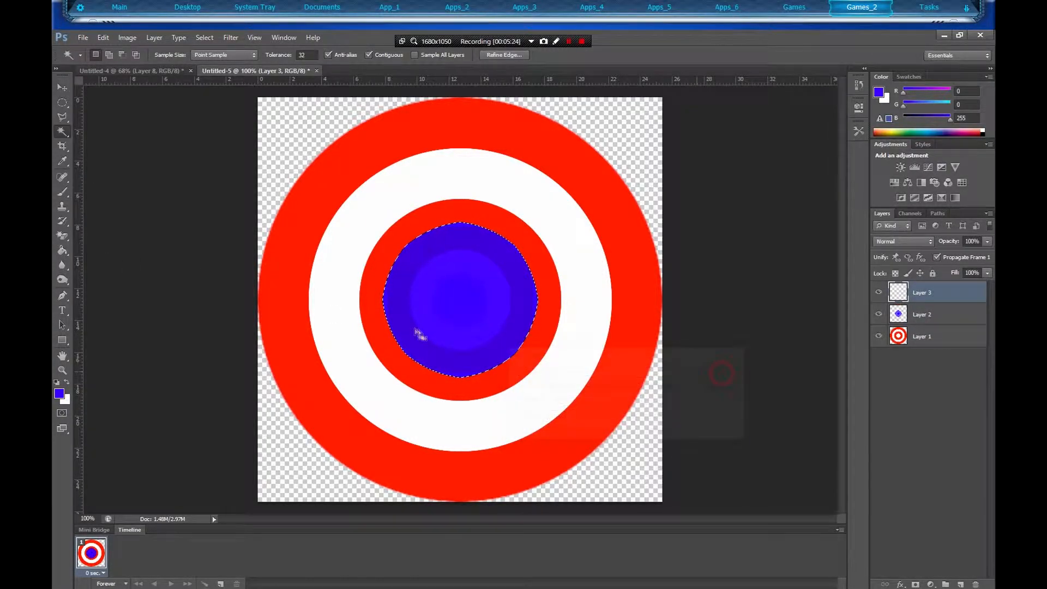
- Paint the circular selection solid blue with the Brush tool on the new layer, and delete the earlier blue circle layer
left_click(62, 222)
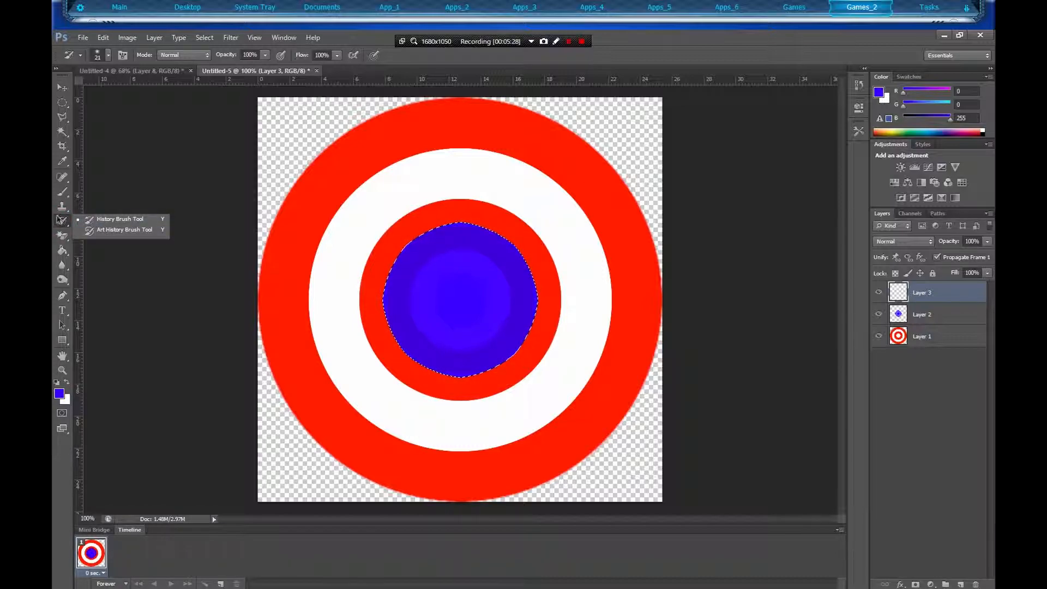
left_click(63, 192)
left_click(117, 192)
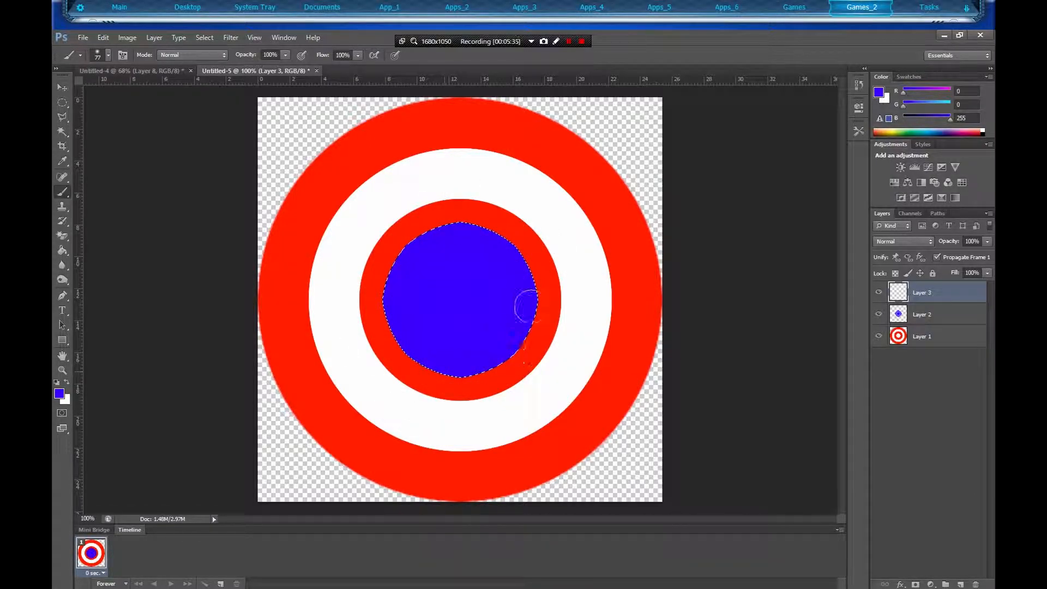
left_click_drag(929, 313, 975, 584)
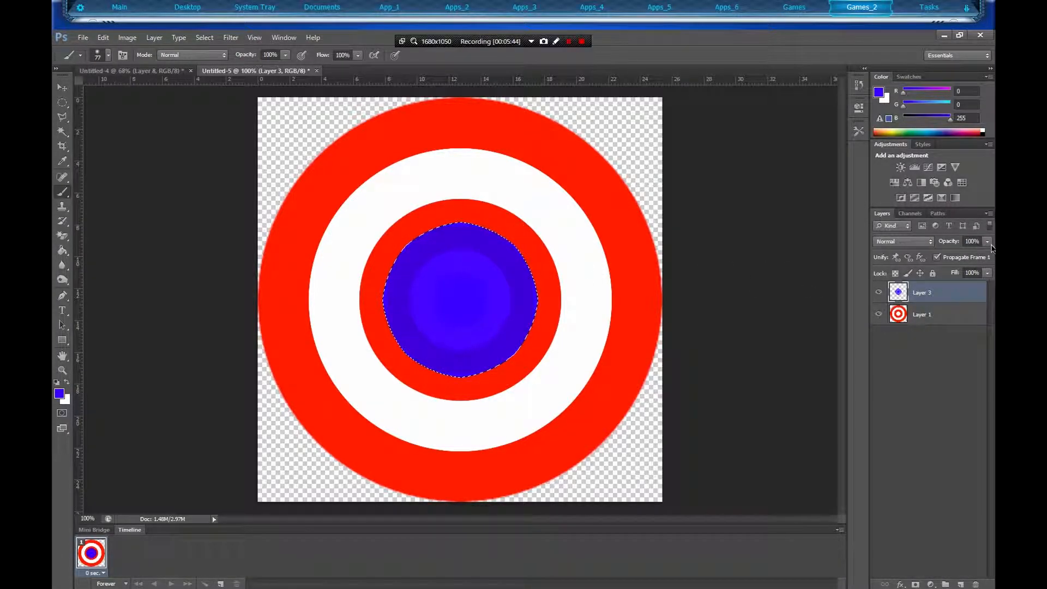
- Duplicate the blue circle layer, merge the copy down into the original, and deselect
left_click_drag(911, 298, 961, 584)
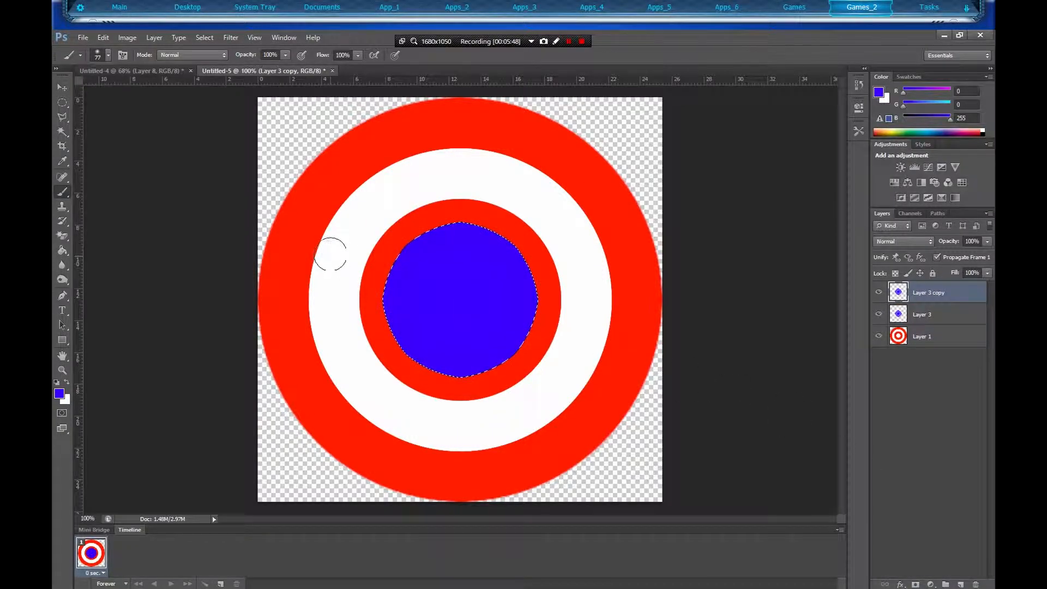
right_click(954, 294)
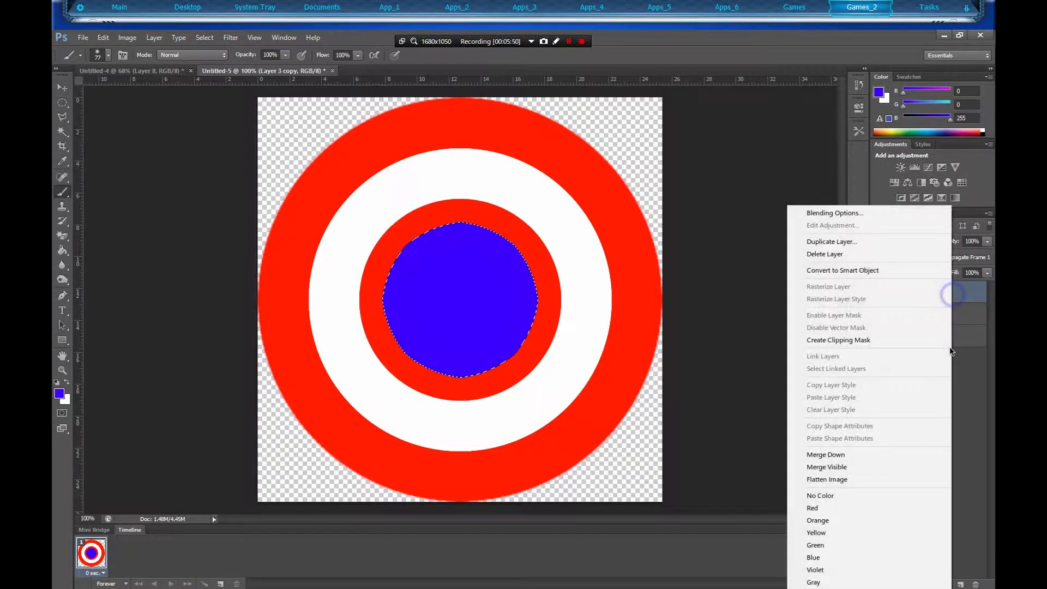
left_click(892, 454)
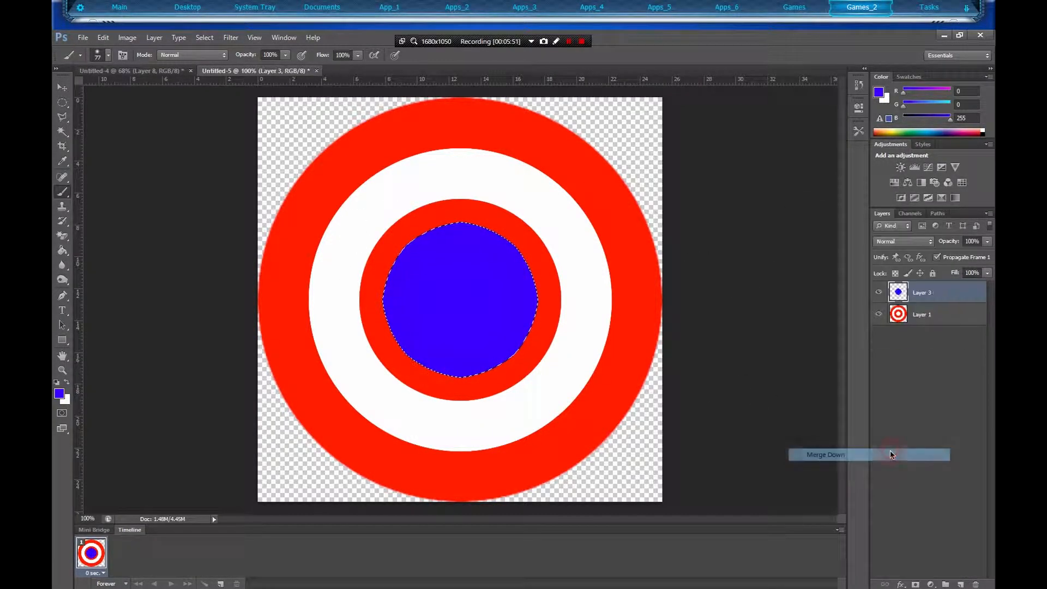
left_click(68, 133)
left_click(443, 259)
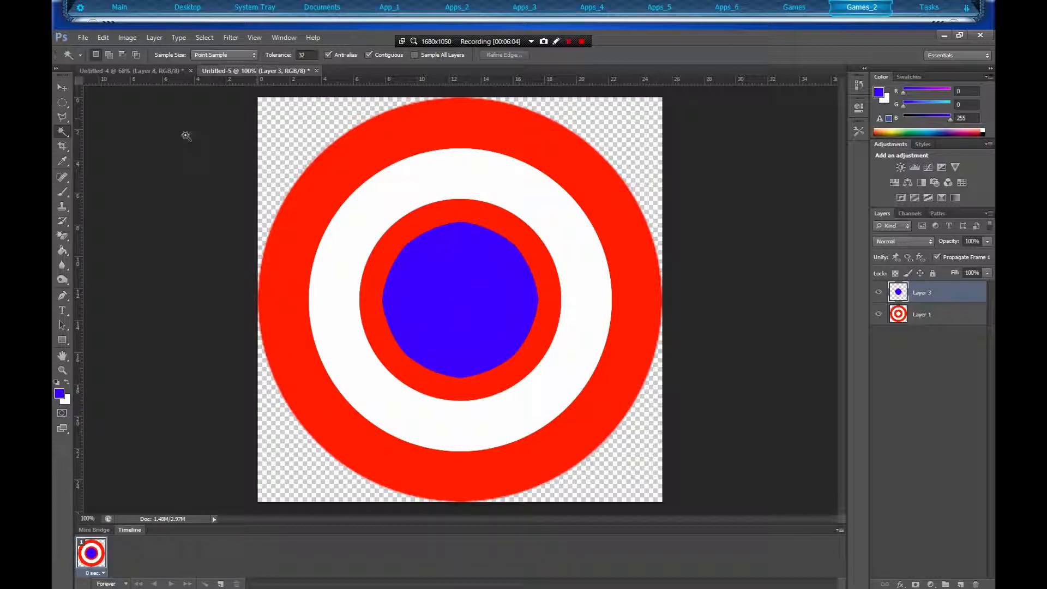
- Draw a five-pointed star over the blue circle with the Custom Shape tool
left_click(64, 341)
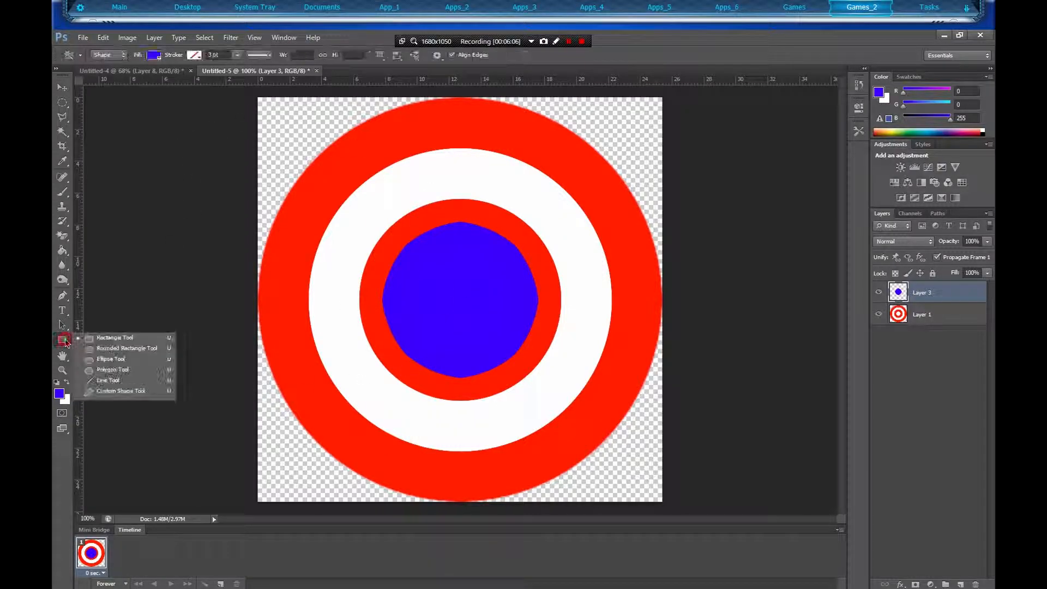
left_click(121, 391)
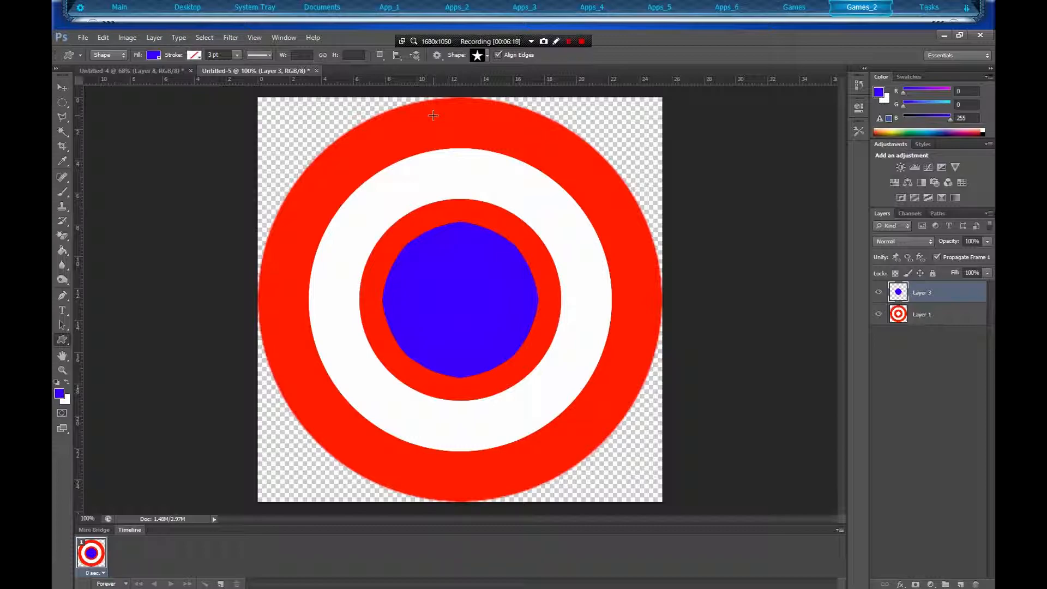
left_click(487, 58)
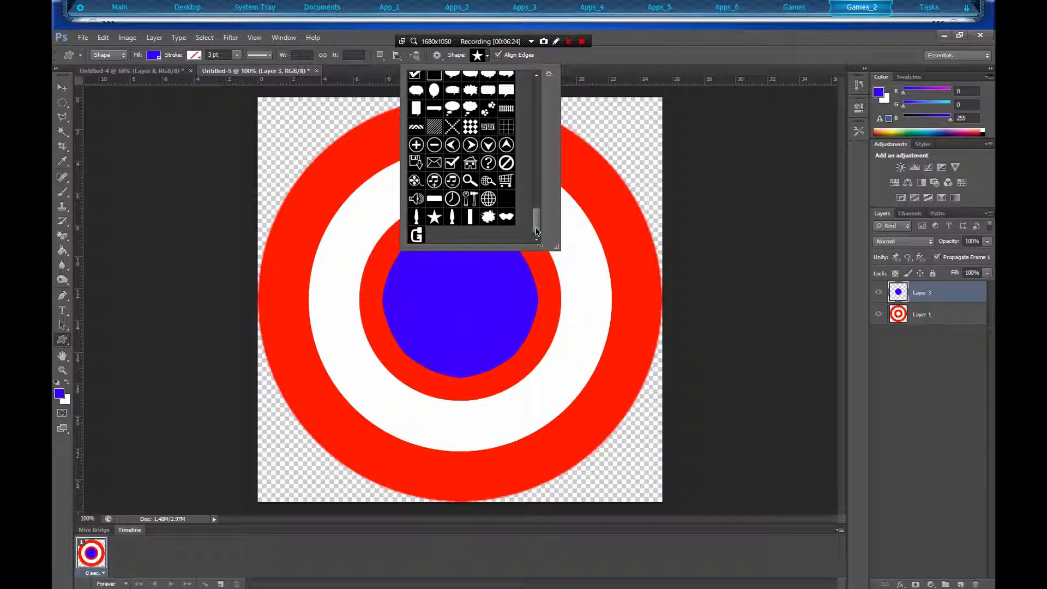
left_click_drag(537, 231, 535, 219)
left_click(550, 76)
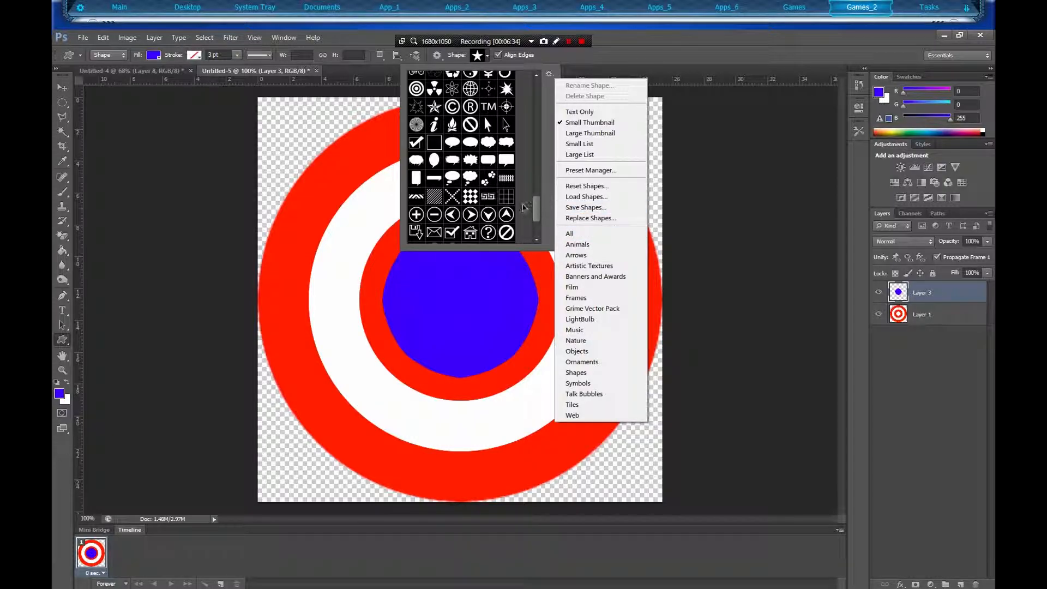
left_click_drag(537, 210, 537, 156)
scroll(502, 159, "up", 5)
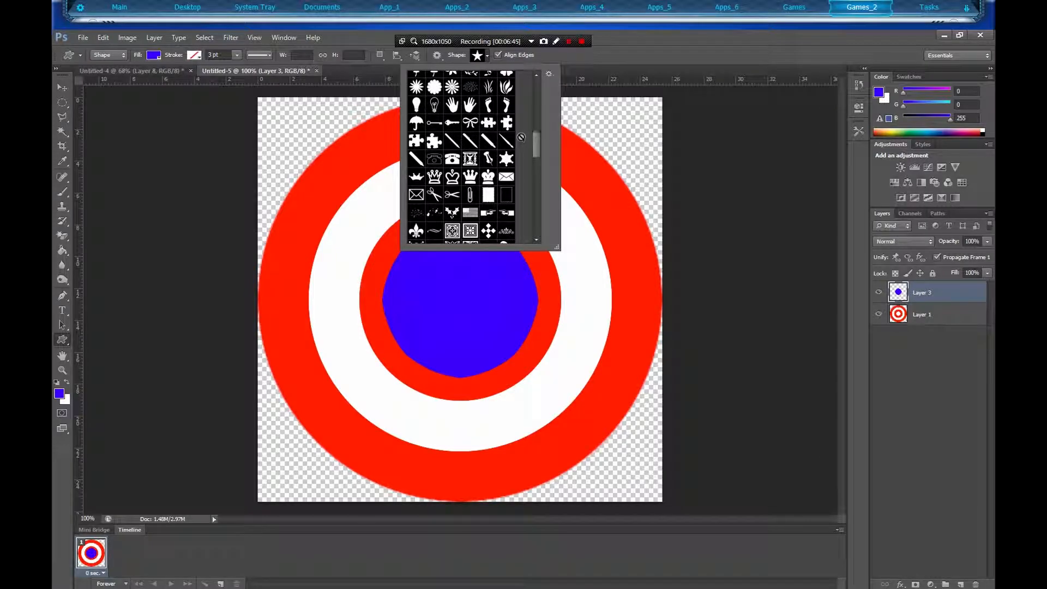
left_click_drag(529, 141, 543, 170)
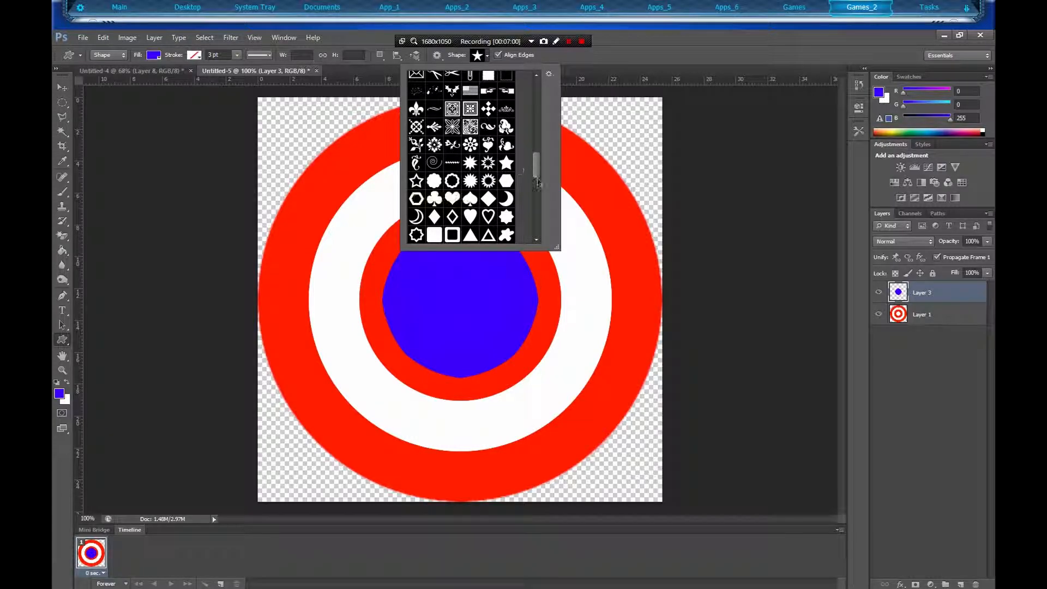
left_click_drag(538, 173, 463, 230)
left_click(435, 218)
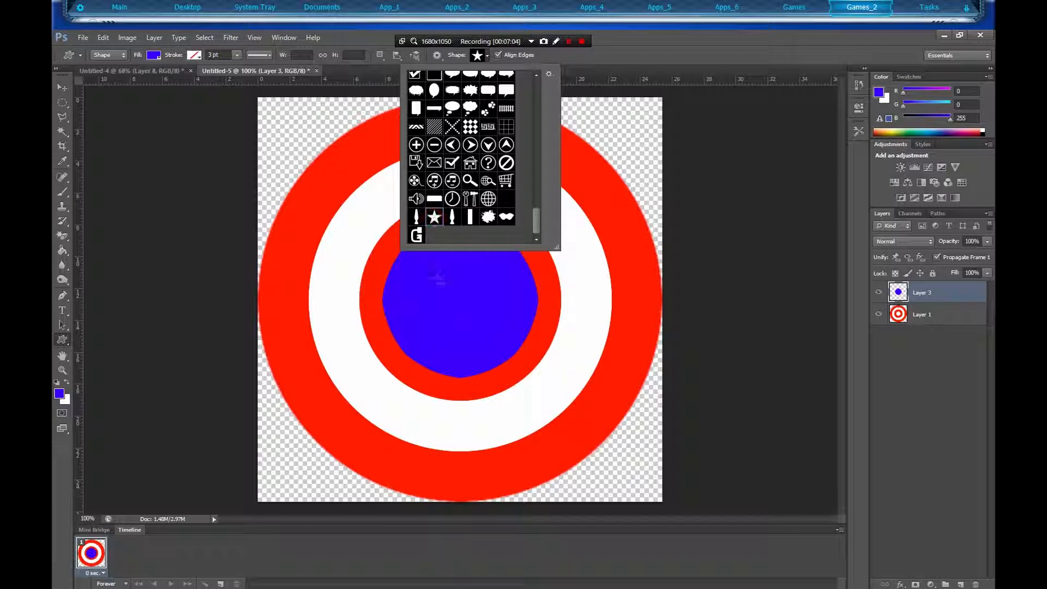
left_click(583, 67)
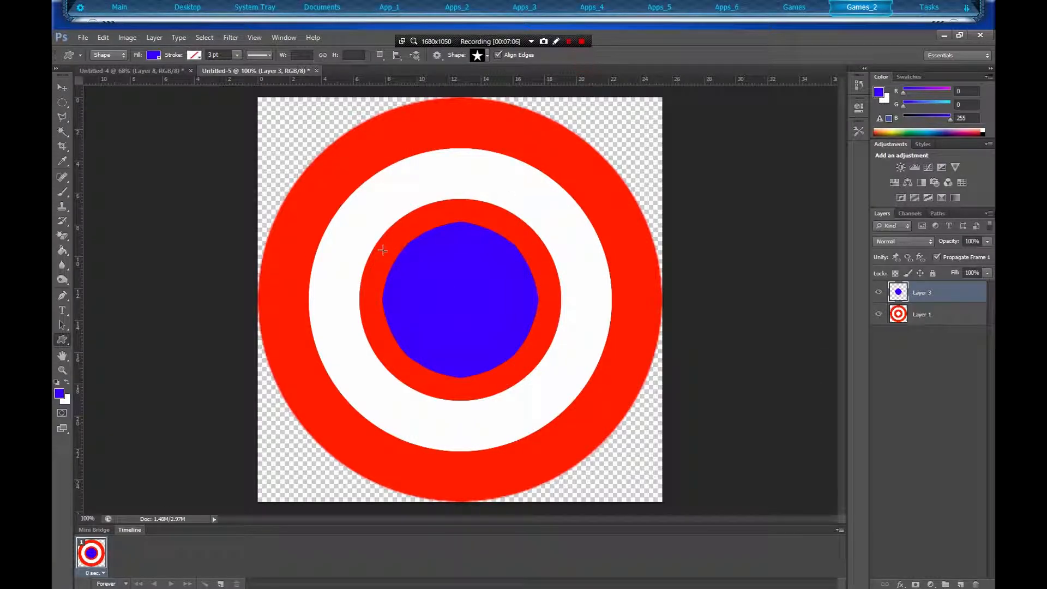
left_click_drag(426, 262, 582, 403)
- Fill the star's outline with white on a new layer, deselect, and delete the blue star shape layer
left_click(63, 87)
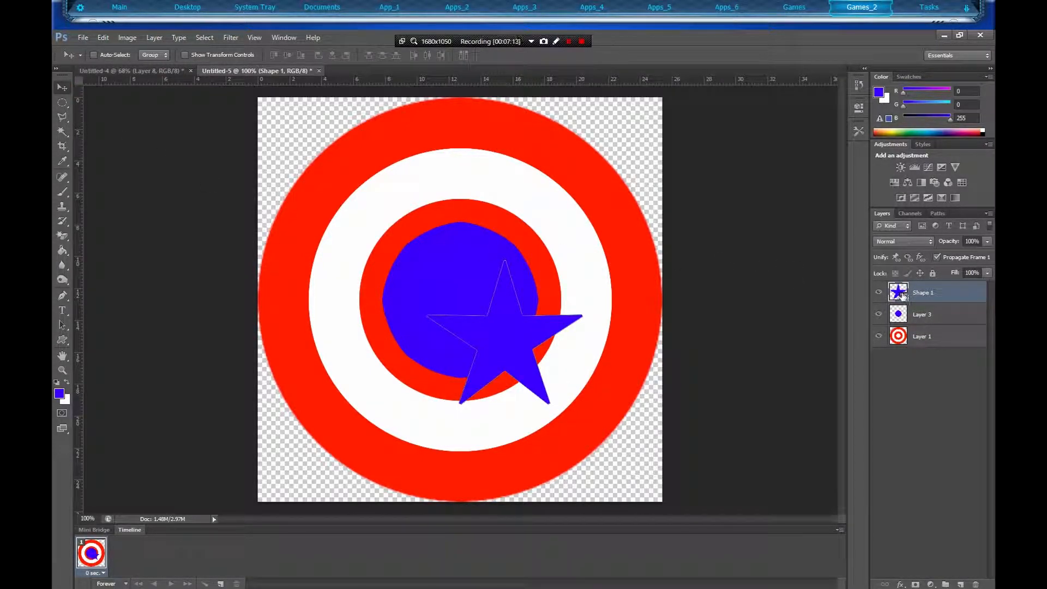
left_click(899, 293, "ctrl")
left_click(961, 584)
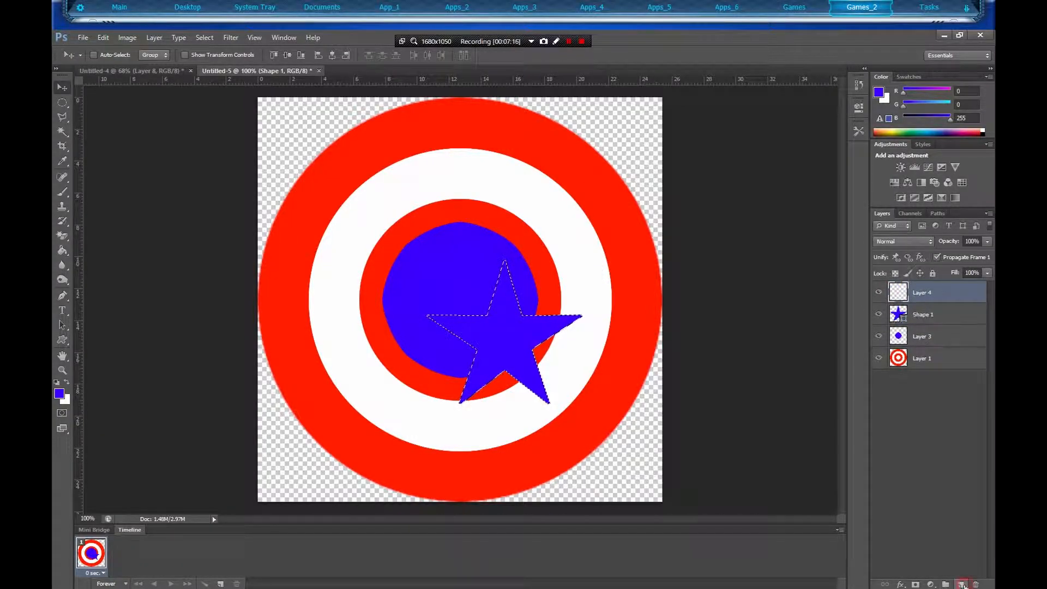
left_click(65, 380)
left_click(62, 254)
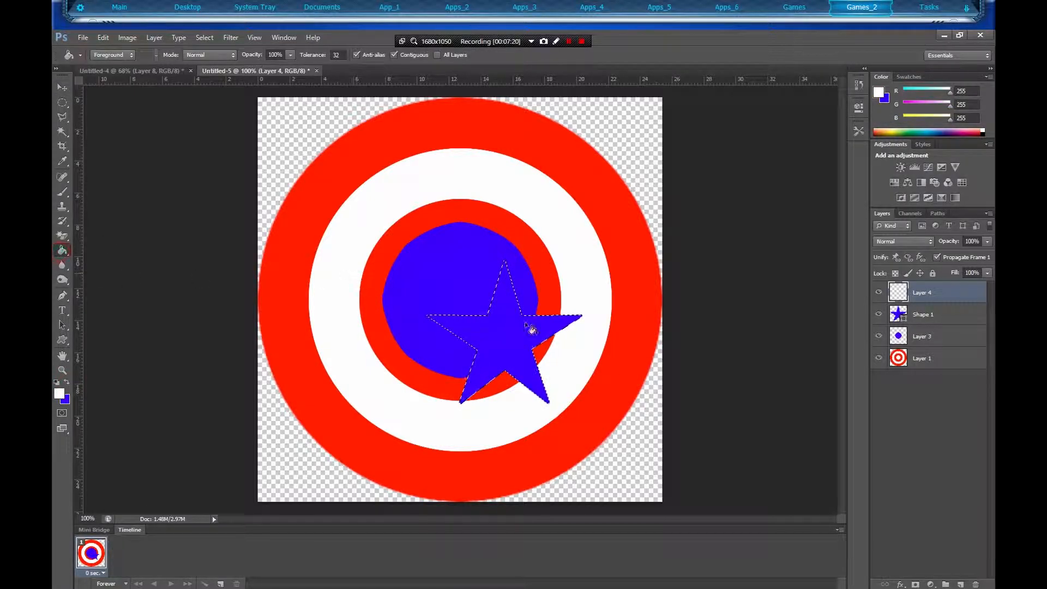
left_click(524, 322)
left_click(66, 131)
left_click(503, 336)
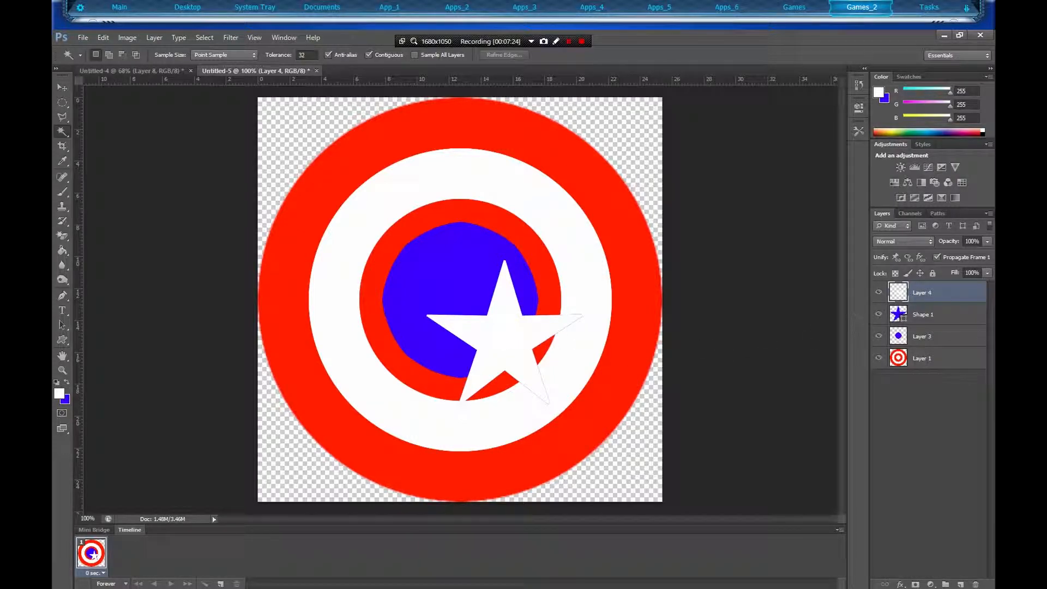
left_click_drag(942, 324, 975, 583)
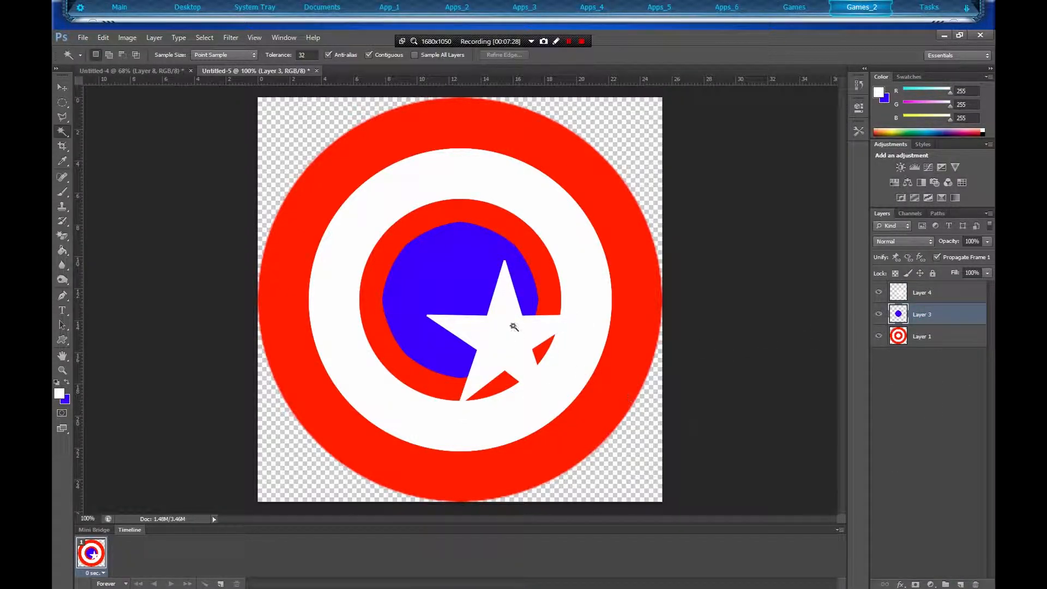
- Move the white star so it is centred over the blue circle
left_click(62, 87)
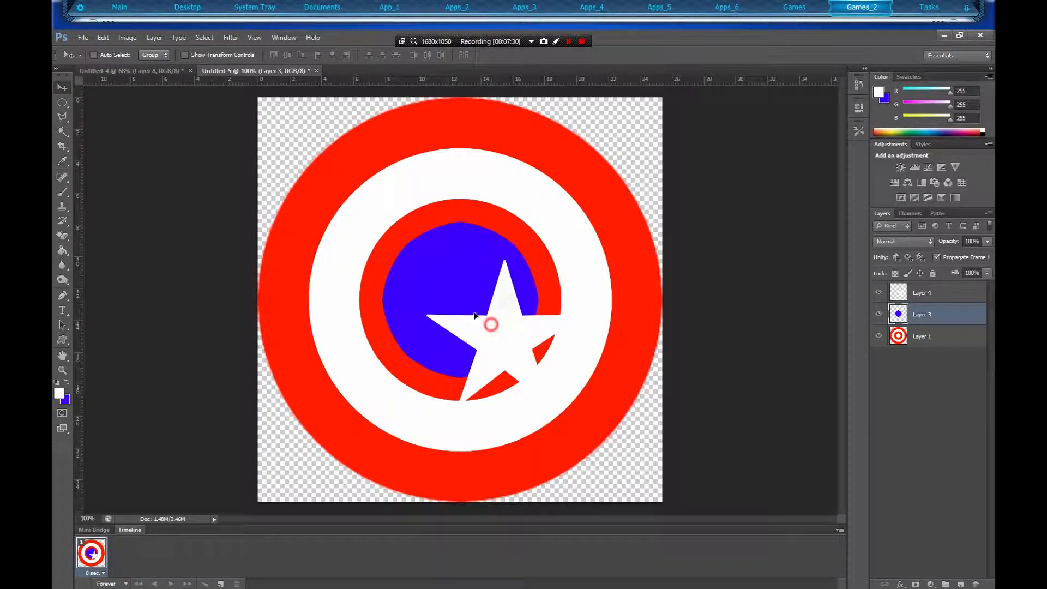
left_click_drag(491, 327, 468, 309)
key("ctrl+z")
left_click(934, 296)
left_click_drag(477, 320, 433, 290)
- Scale the white star down about its centre to about 83% wide and 84% high, inside the blue circle
key("ctrl+t")
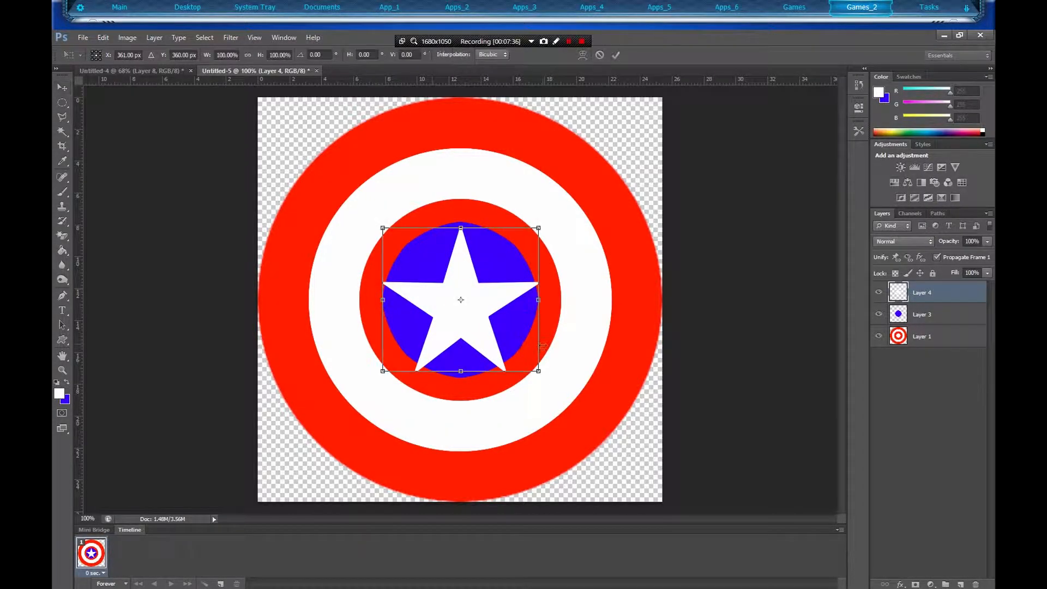
left_click_drag(539, 370, 500, 351)
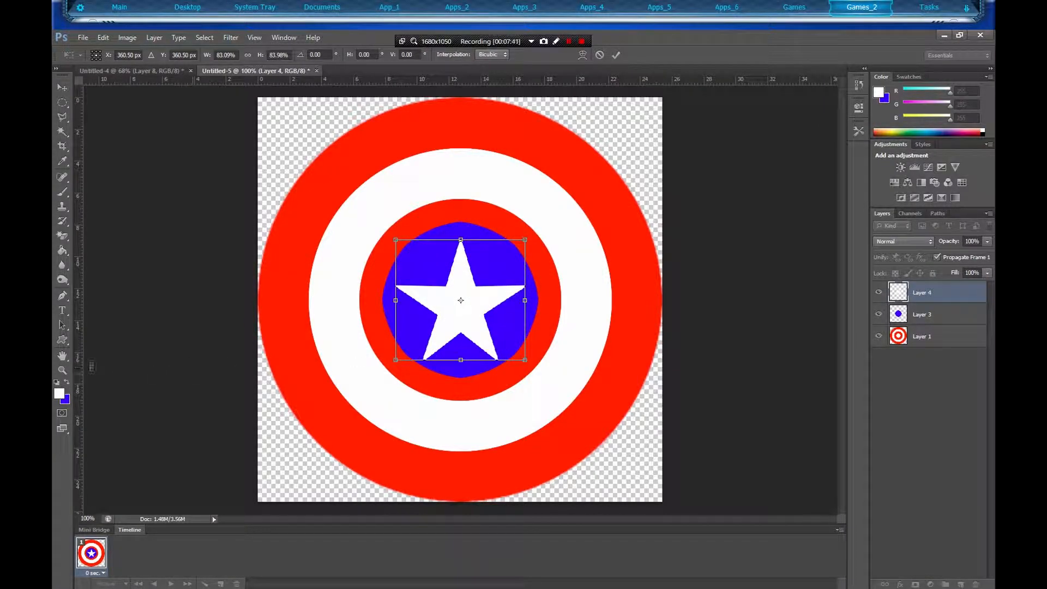
left_click(62, 369)
left_click(479, 245)
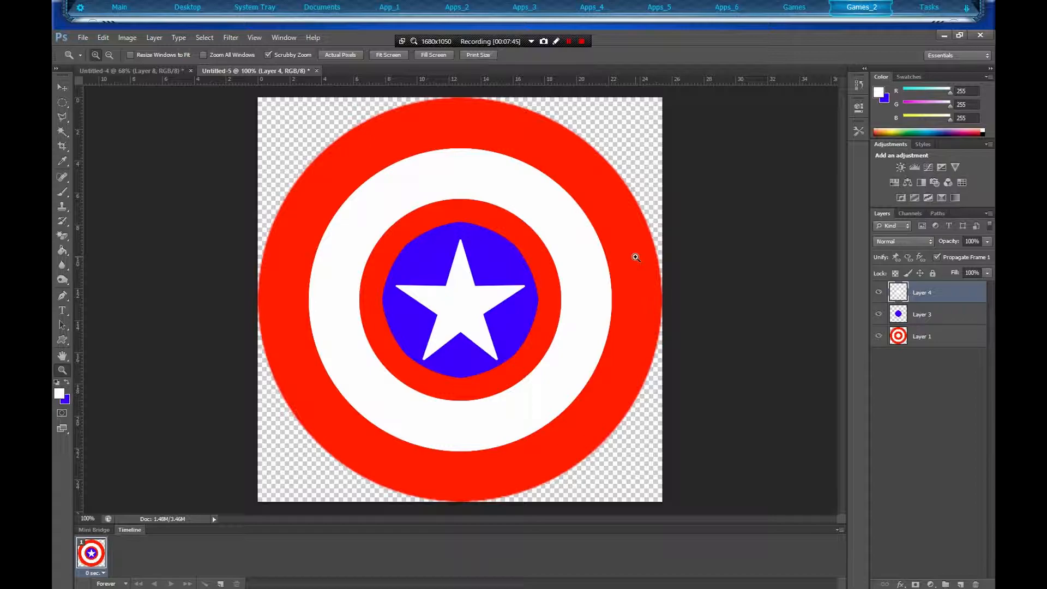
- Add a Bevel & Emboss style with Contour to the ring layer, with size 250 px and soften 16 px
left_click(134, 71)
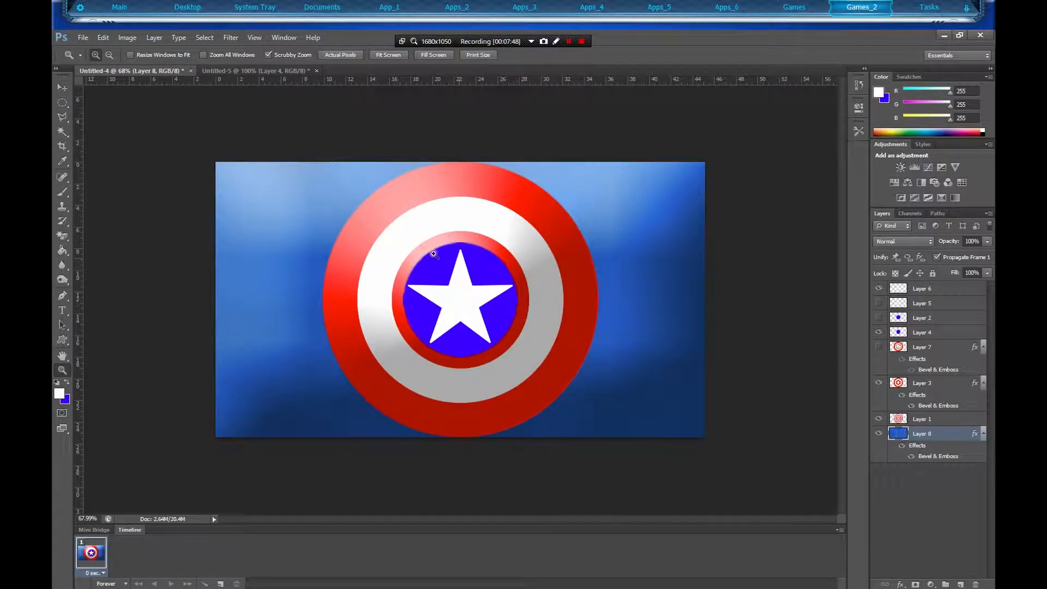
left_click(262, 71)
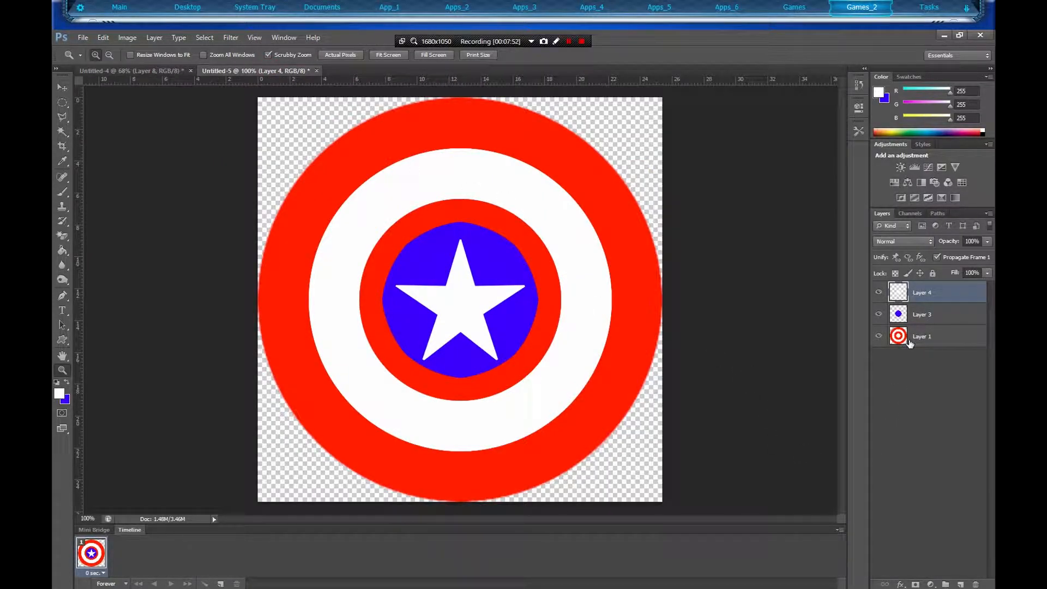
left_click(909, 340)
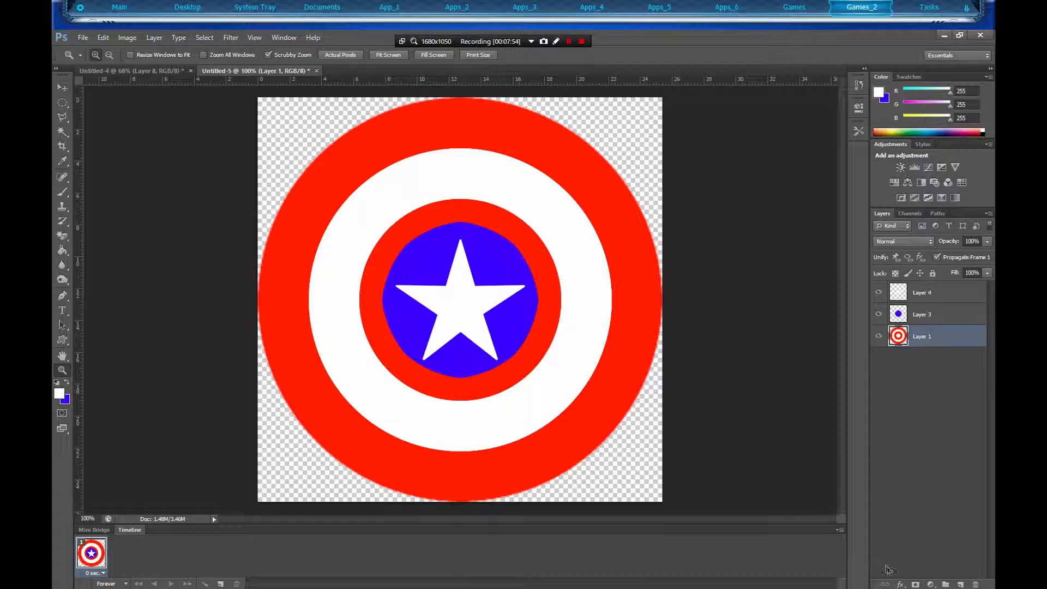
left_click(901, 585)
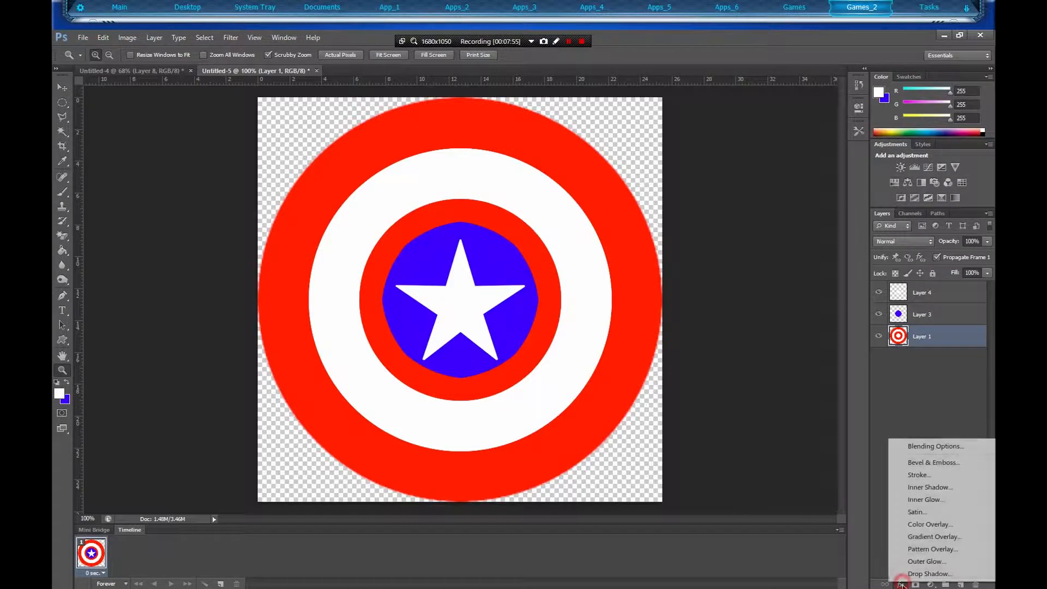
left_click(970, 465)
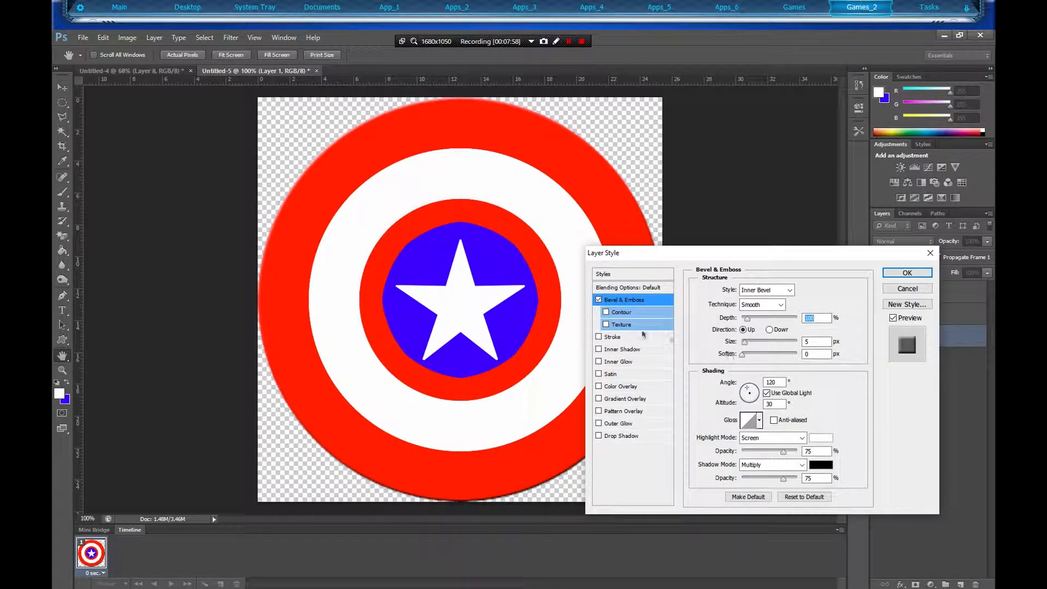
left_click(605, 313)
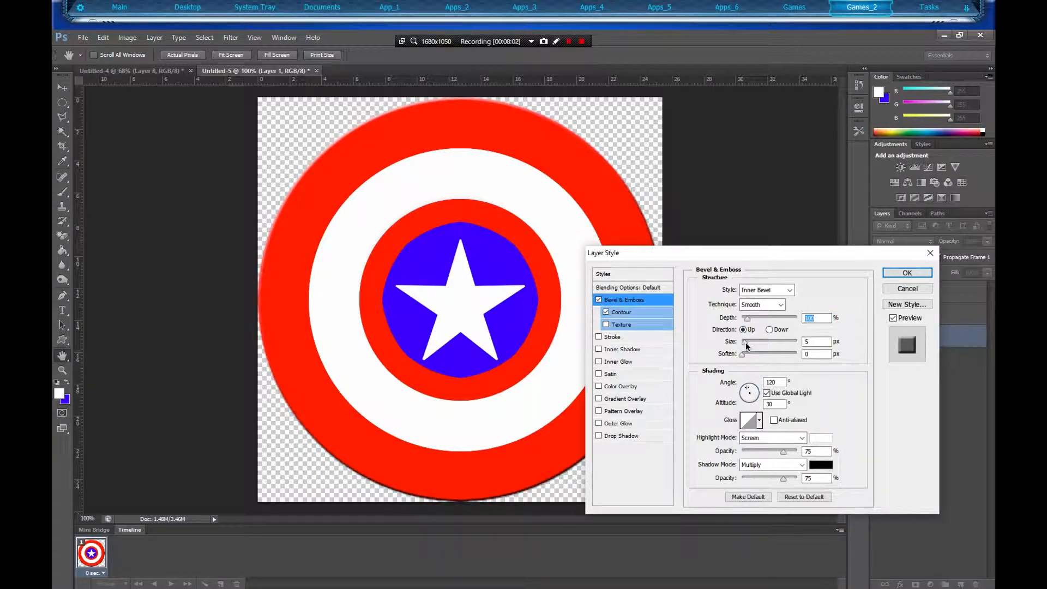
left_click_drag(743, 341, 796, 352)
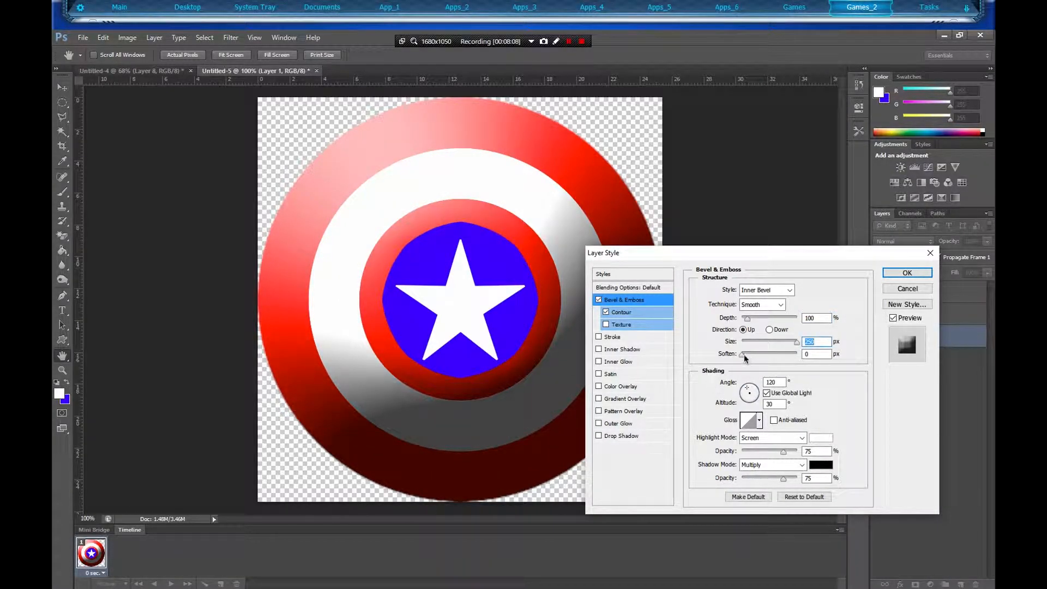
left_click_drag(742, 354, 796, 354)
- Set the bevel's shadow and highlight opacities to 45%, apply the style, and hide the ring layer's effects
left_click_drag(784, 479, 766, 482)
left_click(811, 479)
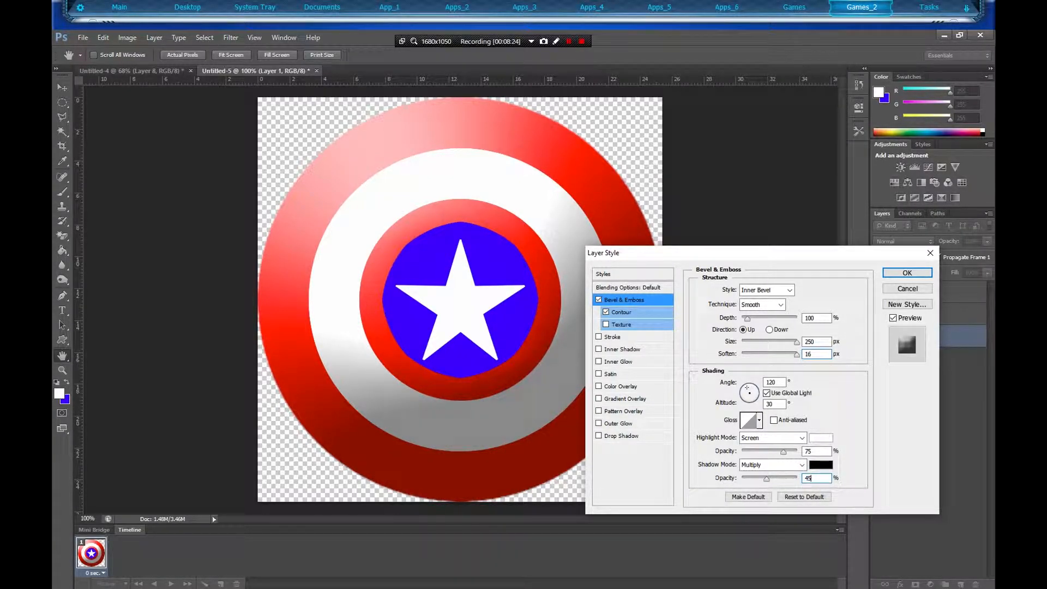
mouse_move(784, 452)
left_mouse_down()
mouse_move(763, 453)
mouse_move(807, 451)
left_mouse_up()
type("4")
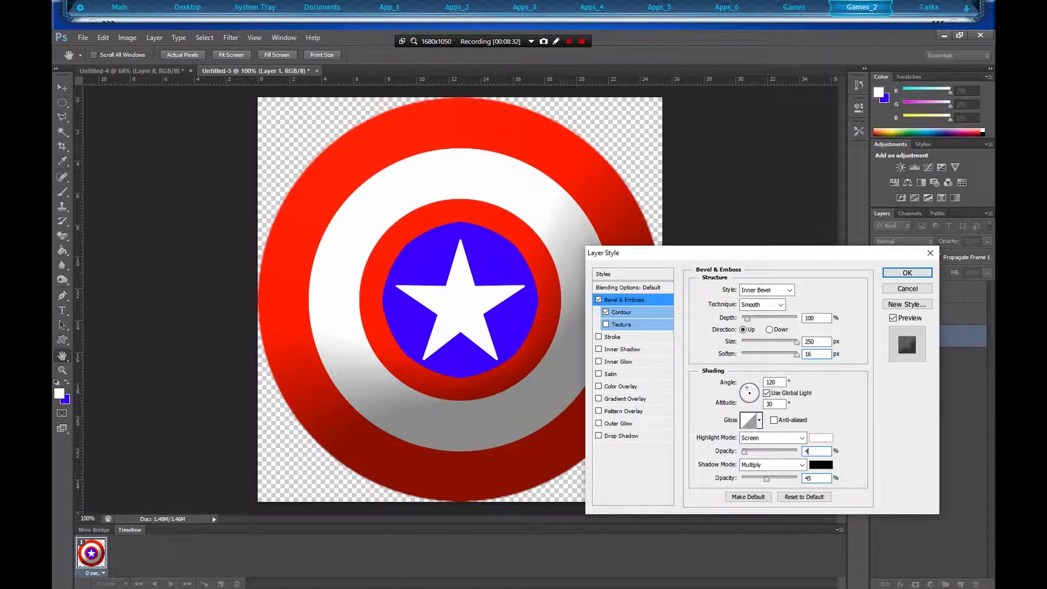
type("5")
left_click(897, 272)
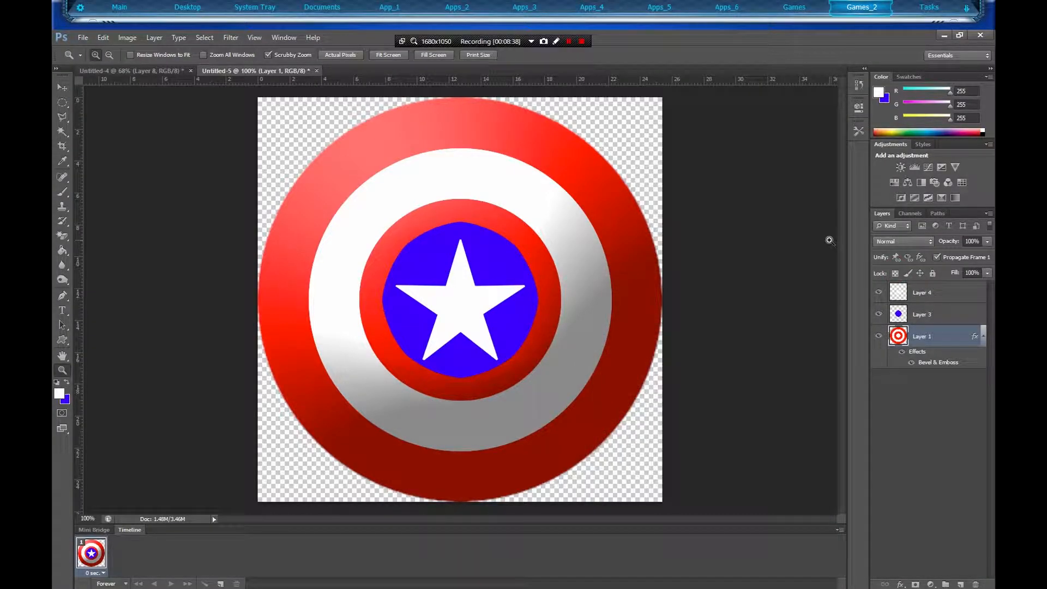
left_click(902, 351)
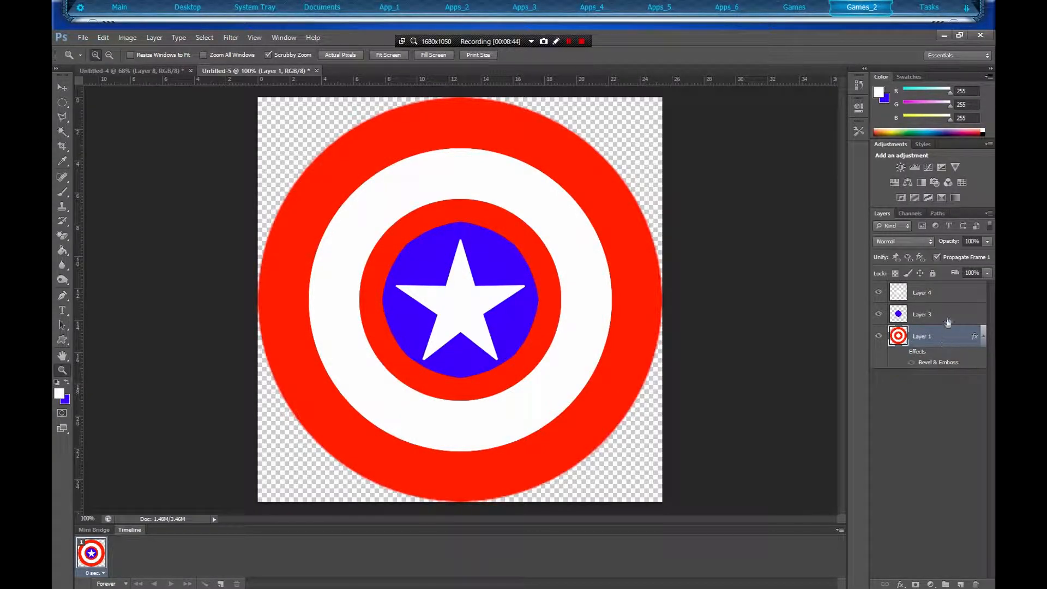
- Copy the whole merged shield, paste it as a new layer above the star, and hide the three original layers
key("ctrl+a")
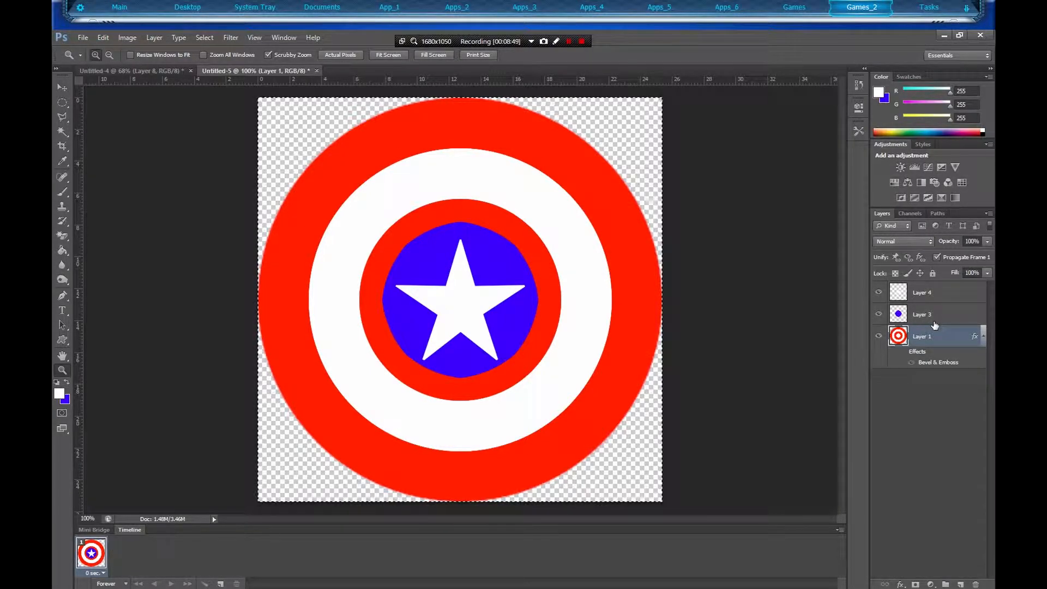
left_click(921, 295)
key("ctrl+shift+c")
key("ctrl+v")
left_click(878, 315)
left_click(878, 336)
left_click(878, 355)
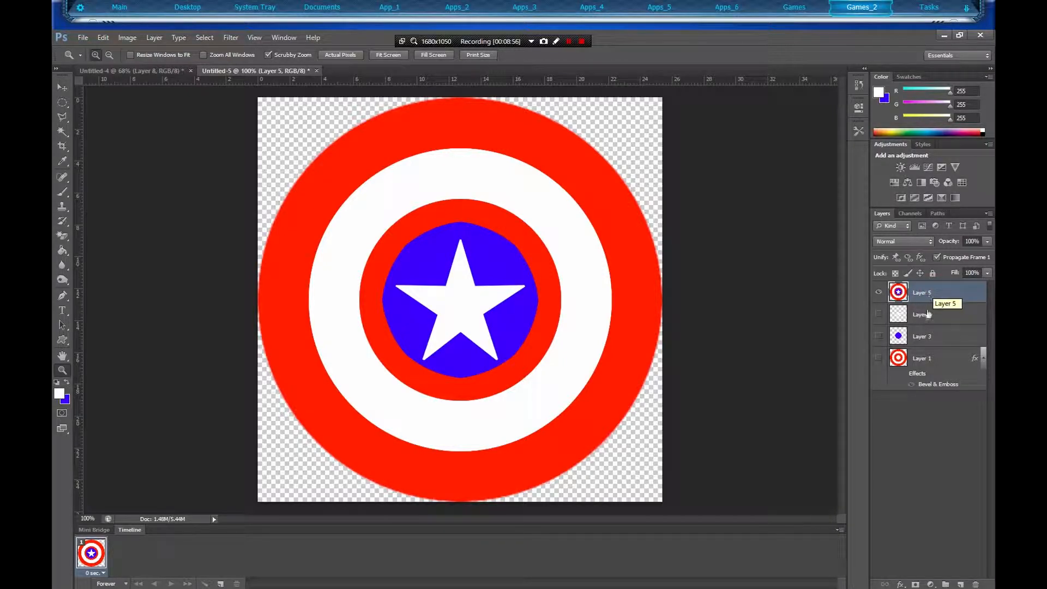
- Add a Bevel & Emboss style with Contour to the merged shield layer, with depth 100%, size 250 px and soften 16 px
left_click(900, 584)
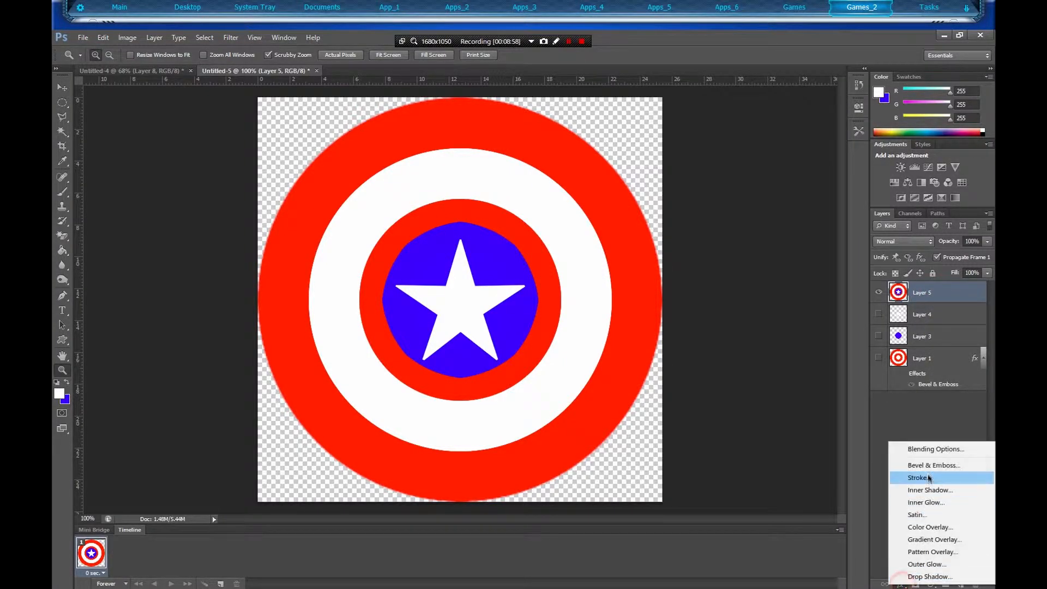
left_click(930, 466)
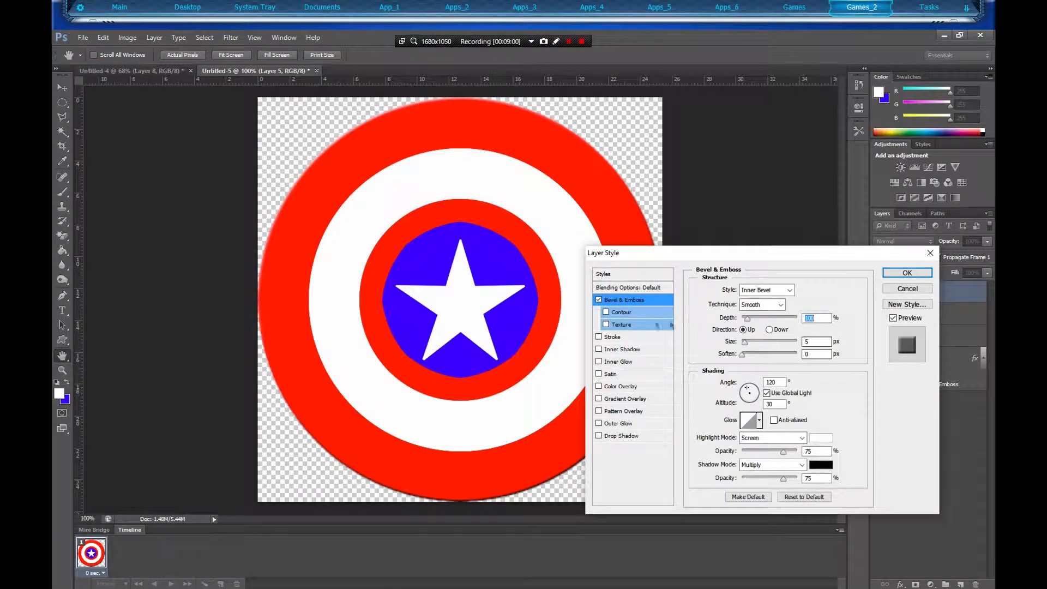
left_click(606, 313)
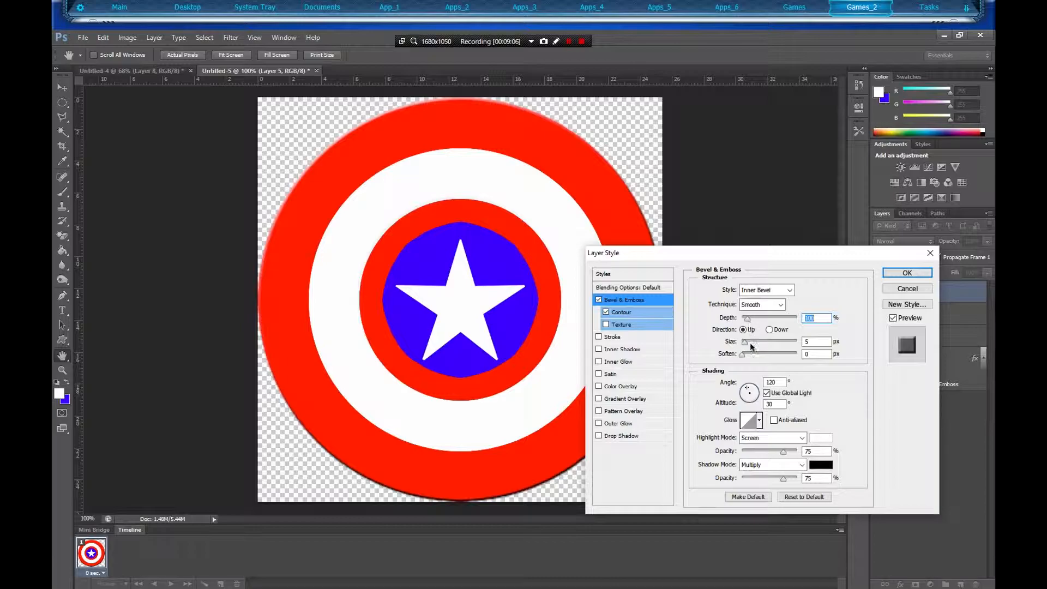
left_click_drag(742, 354, 798, 355)
left_click_drag(747, 319, 748, 321)
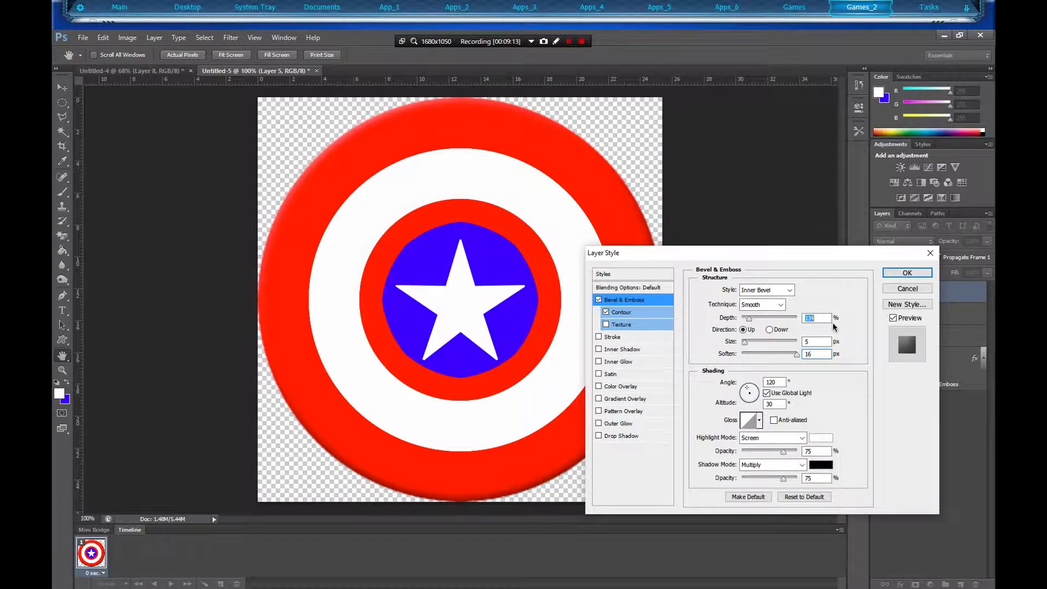
type("100")
left_click_drag(745, 348, 797, 343)
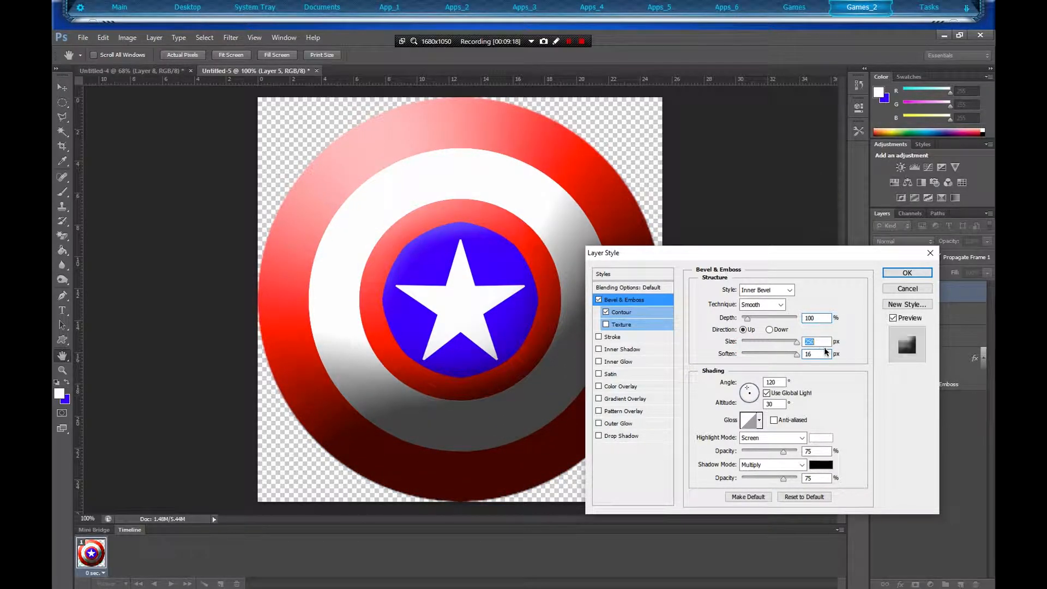
- Set the merged shield bevel's highlight and shadow opacities to 45% and apply the style
left_click(790, 478)
type("45")
left_click(816, 451)
type("45")
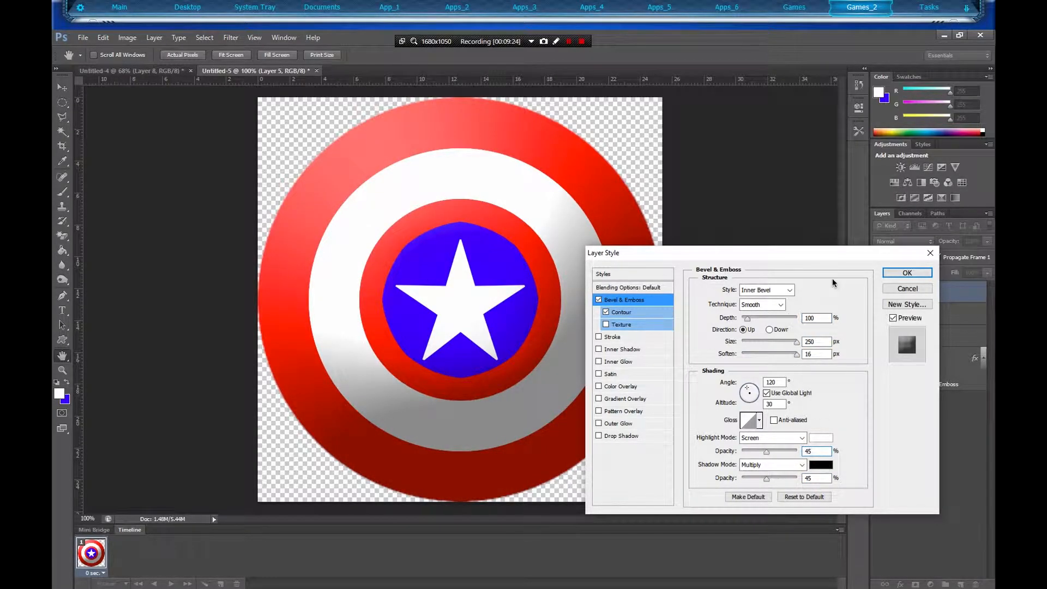
left_click(899, 274)
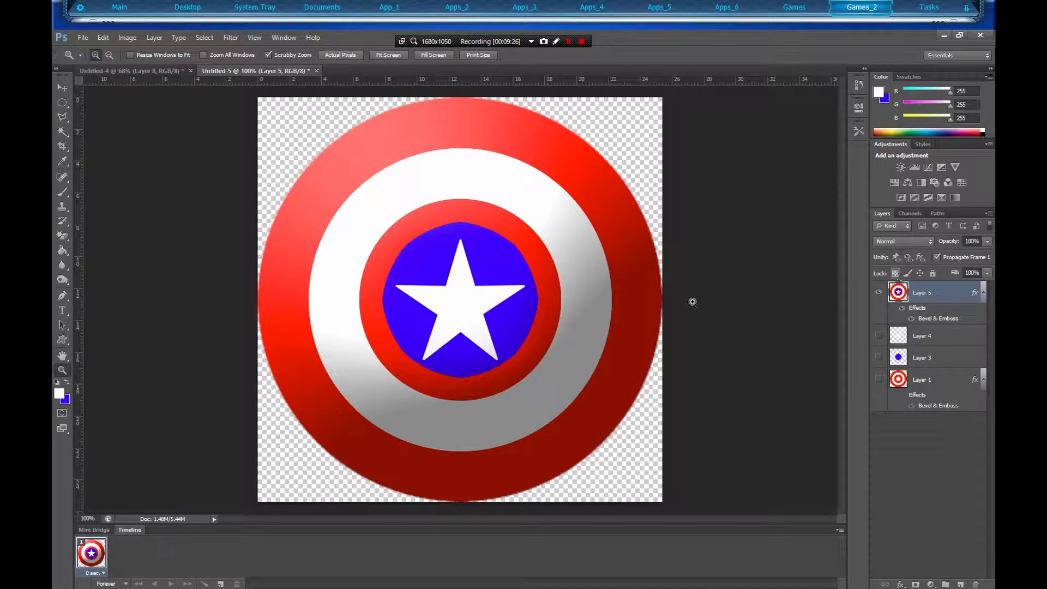